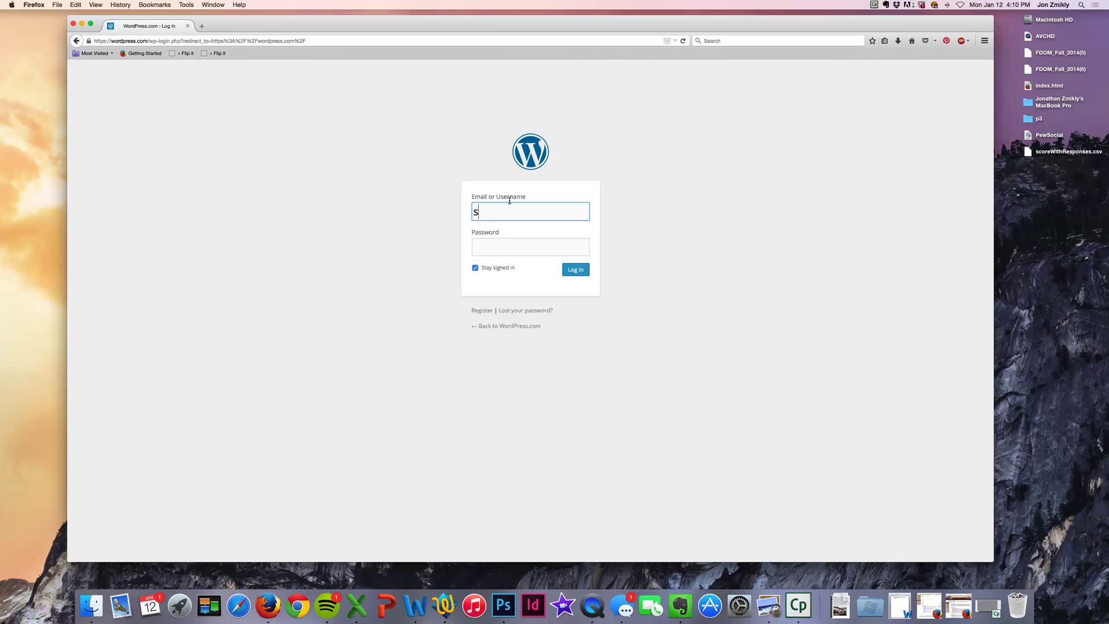
Step: Log in to WordPress.com with the saved account username and password
key("Down")
key("Return")
left_click(576, 270)
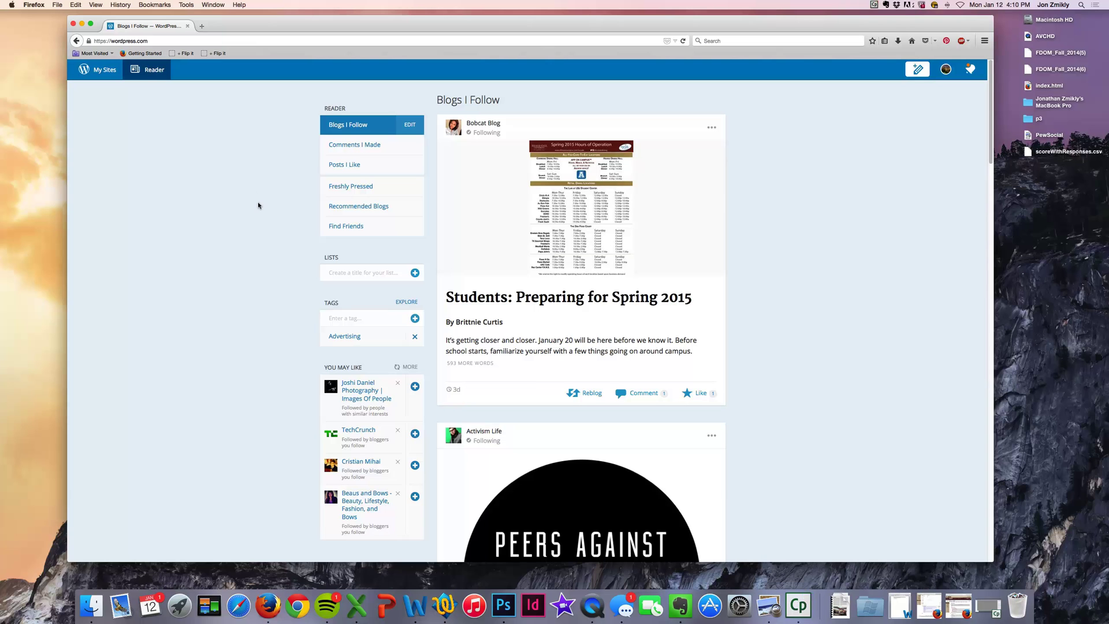
Step: Browse the feed of followed blogs in the Reader
scroll(266, 214, "down", 1)
scroll(266, 213, "down", 15)
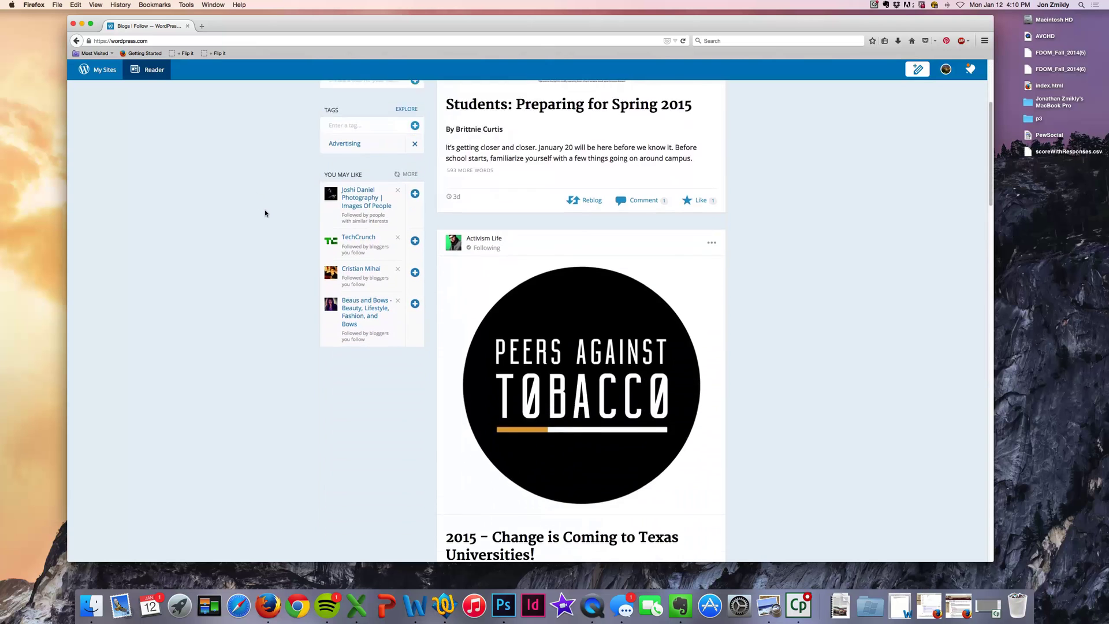
scroll(265, 213, "up", 15)
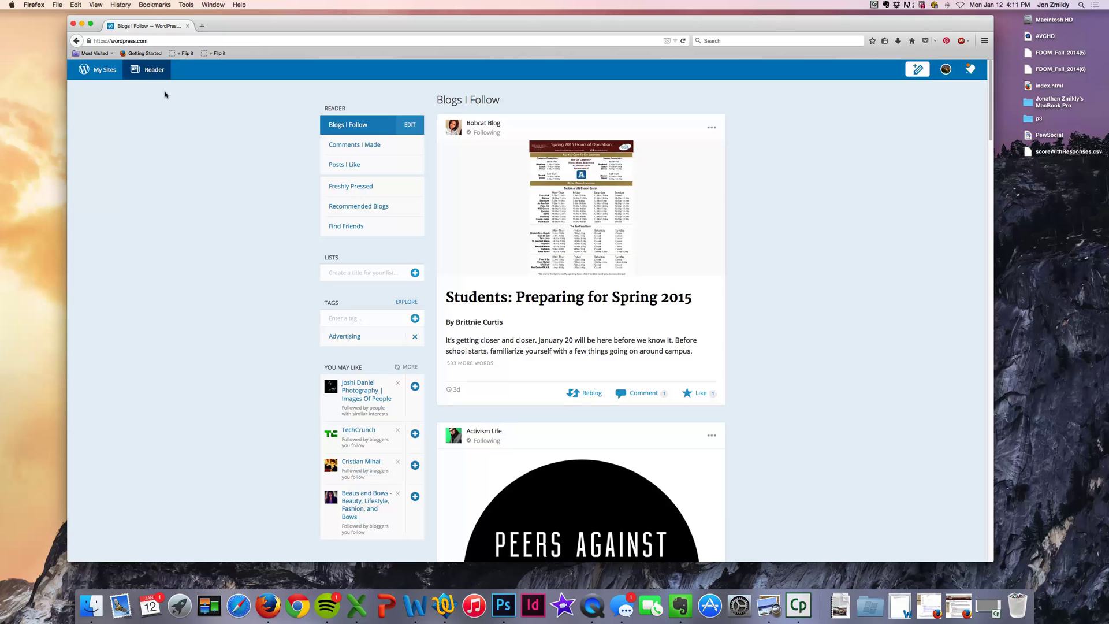
Step: Look over the SJMC at TXST site's statistics, and start a new blog post on that site
left_click(95, 70)
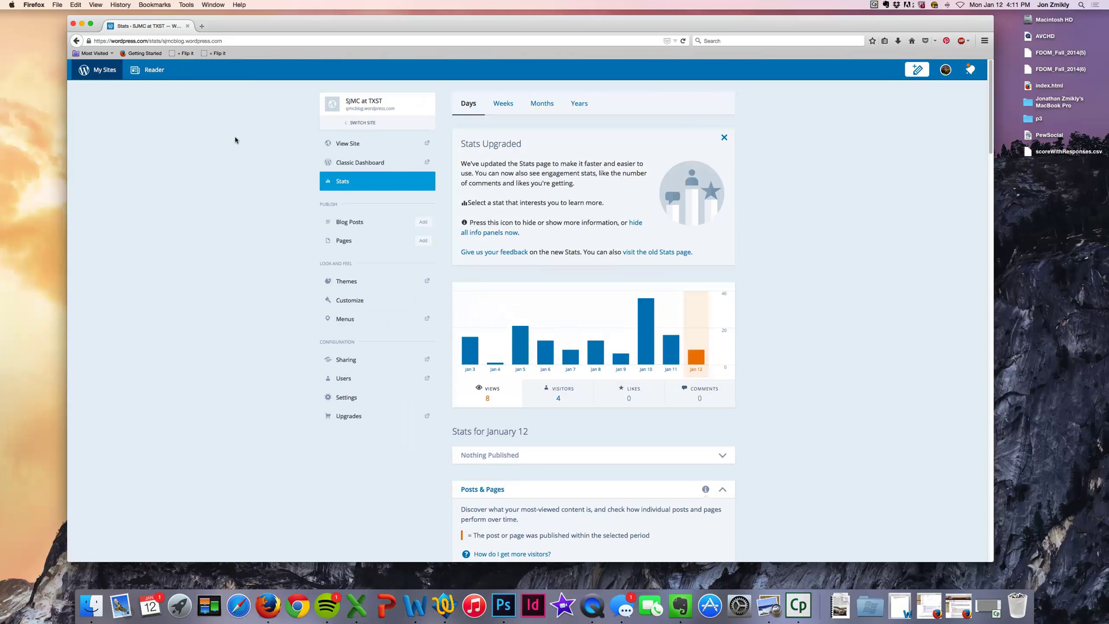
scroll(258, 145, "down", 5)
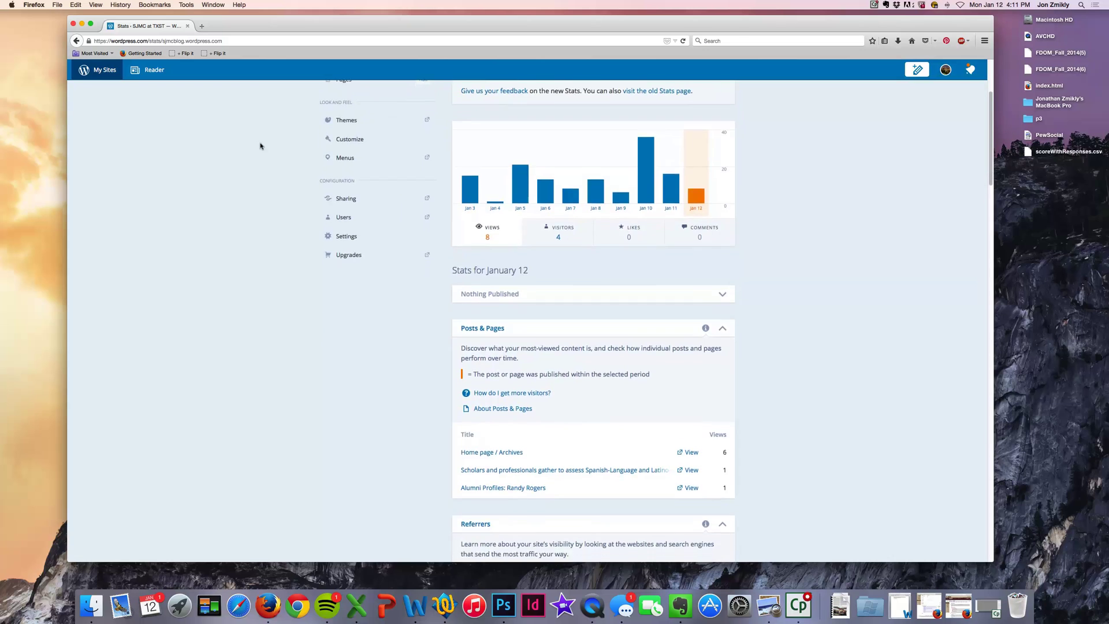
scroll(271, 155, "up", 6)
scroll(283, 186, "down", 15)
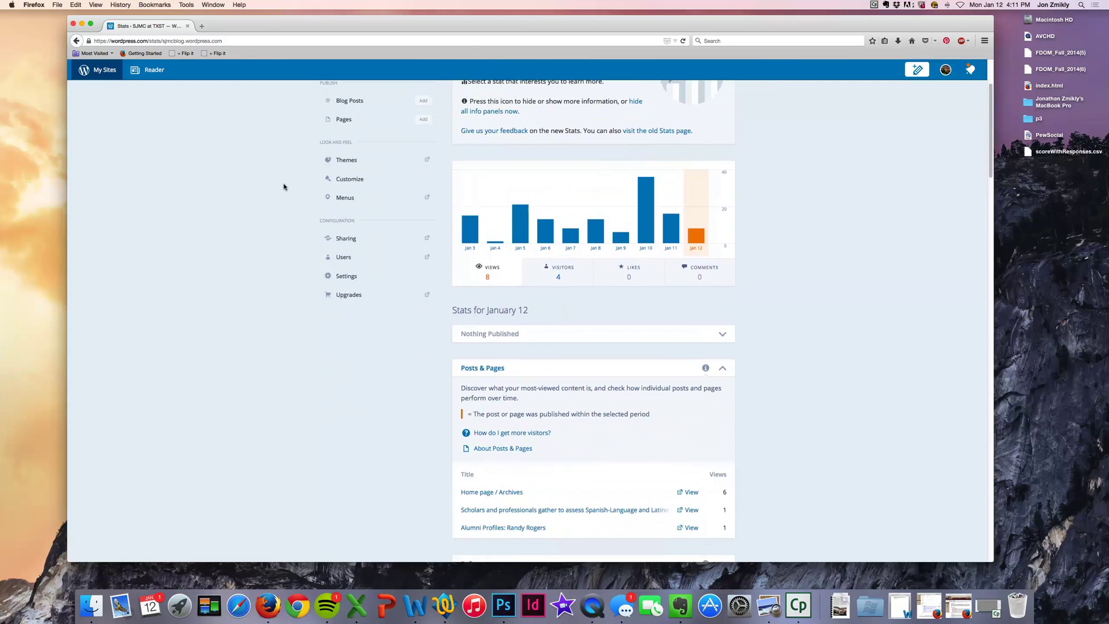
scroll(284, 186, "down", 5)
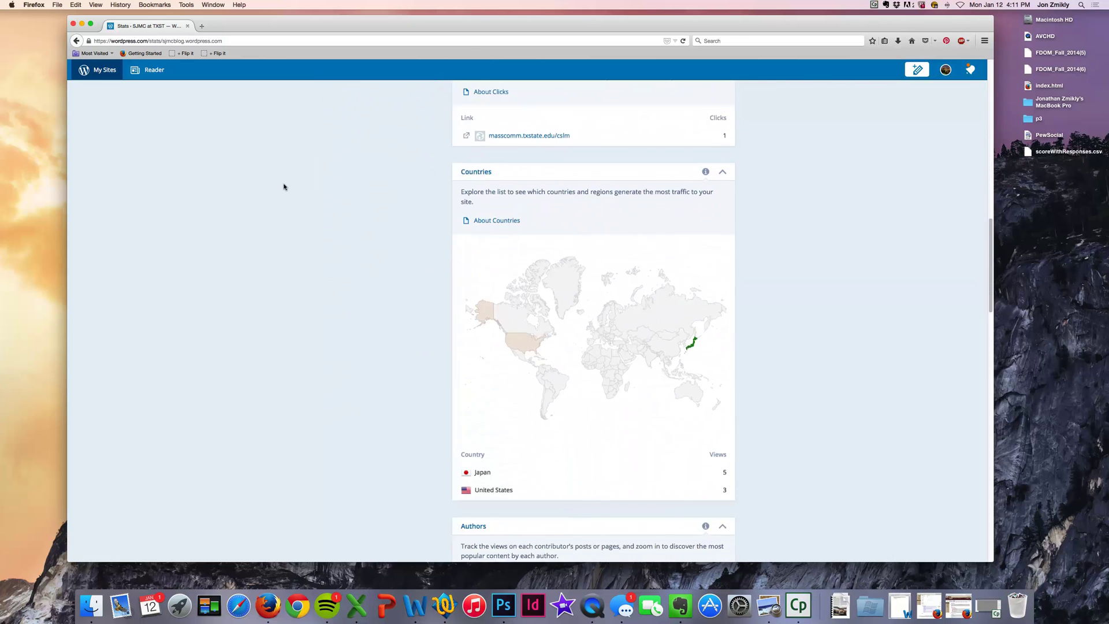
scroll(283, 186, "up", 20)
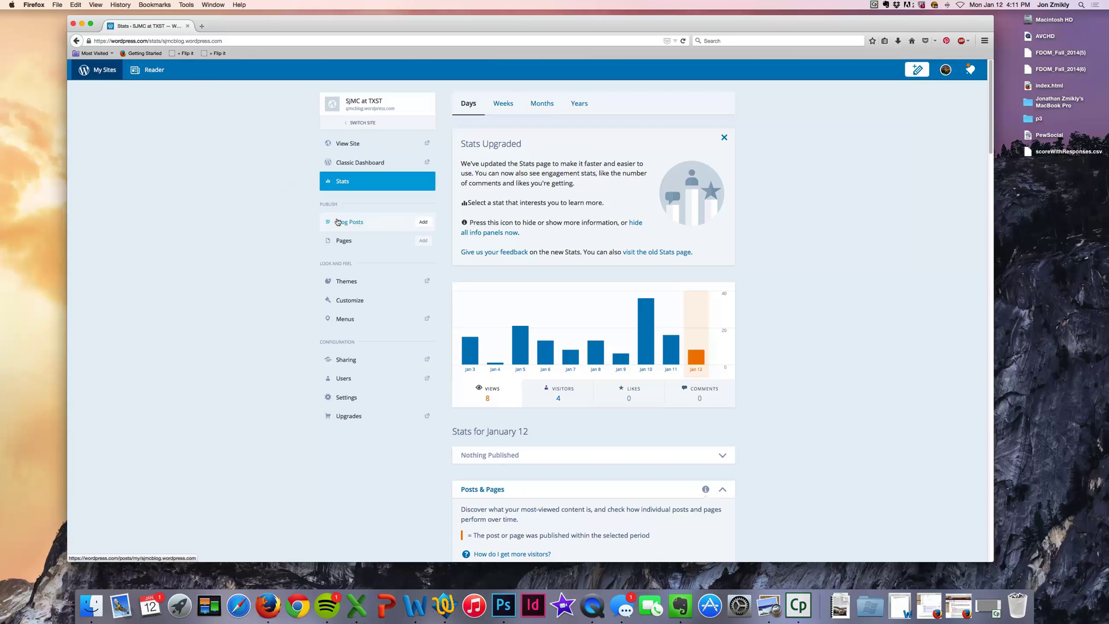
left_click(419, 222)
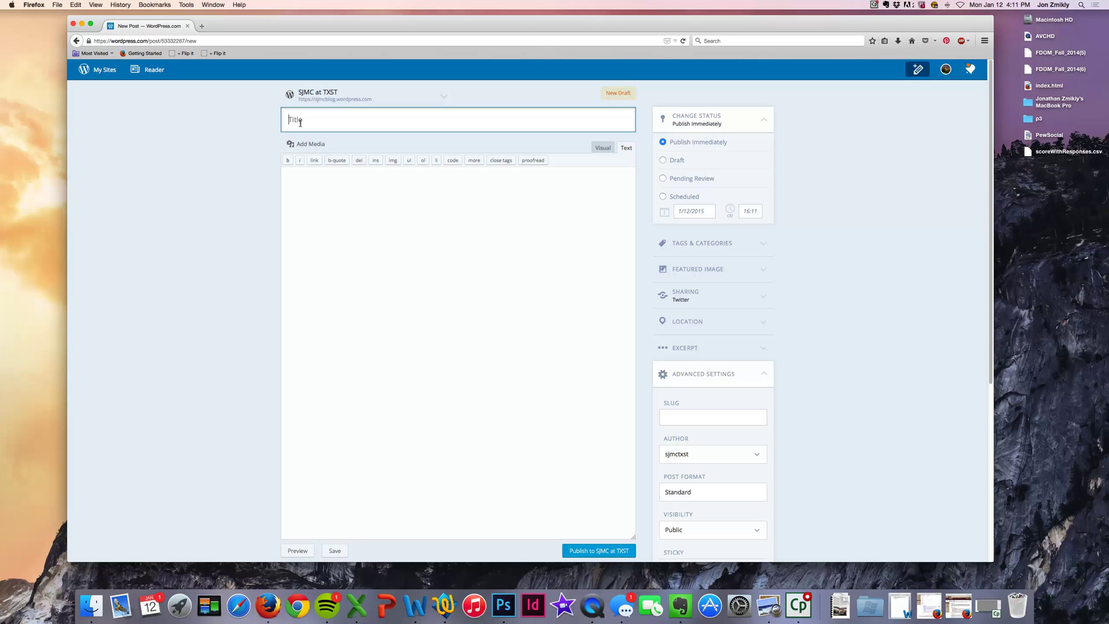
Step: Title the post "Old Main Rennovations Finally Complete"
left_click(315, 200)
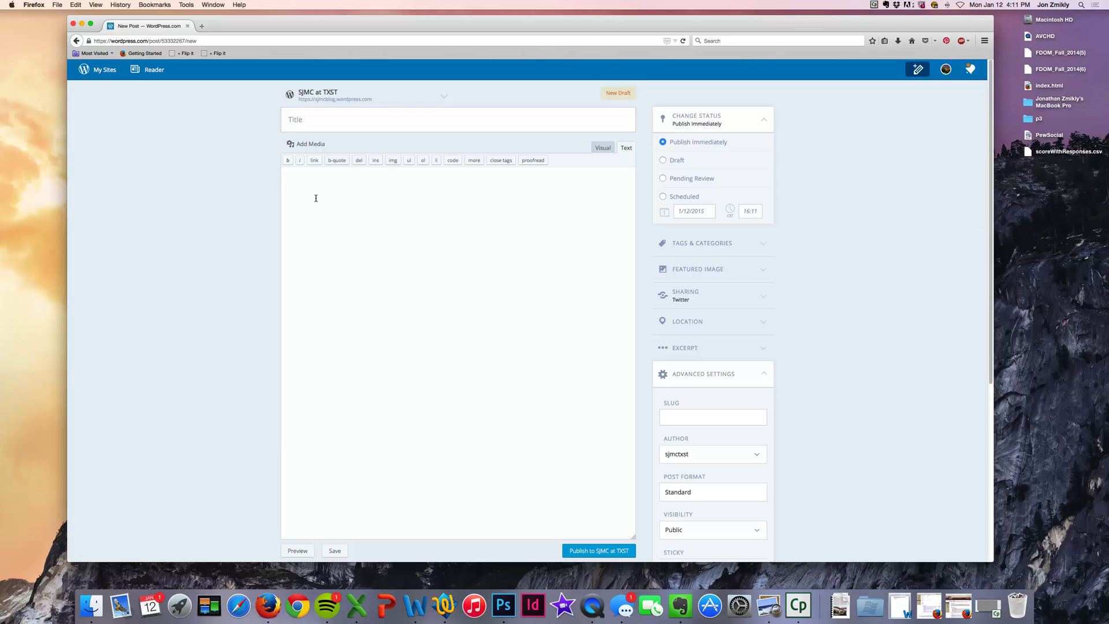
left_click(315, 114)
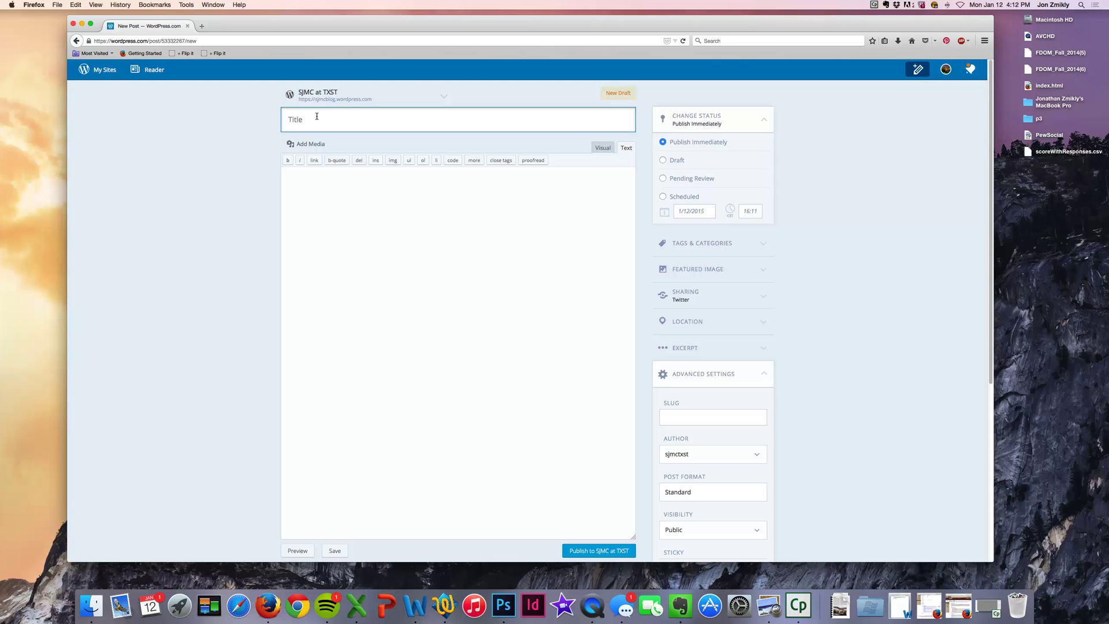
type("Old Mian Rennovations Finall y")
key("BackSpace")
type("Complete")
Step: Write "Founded in 1903, Old Main was the first building at Texas State." in the post body
left_click(330, 207)
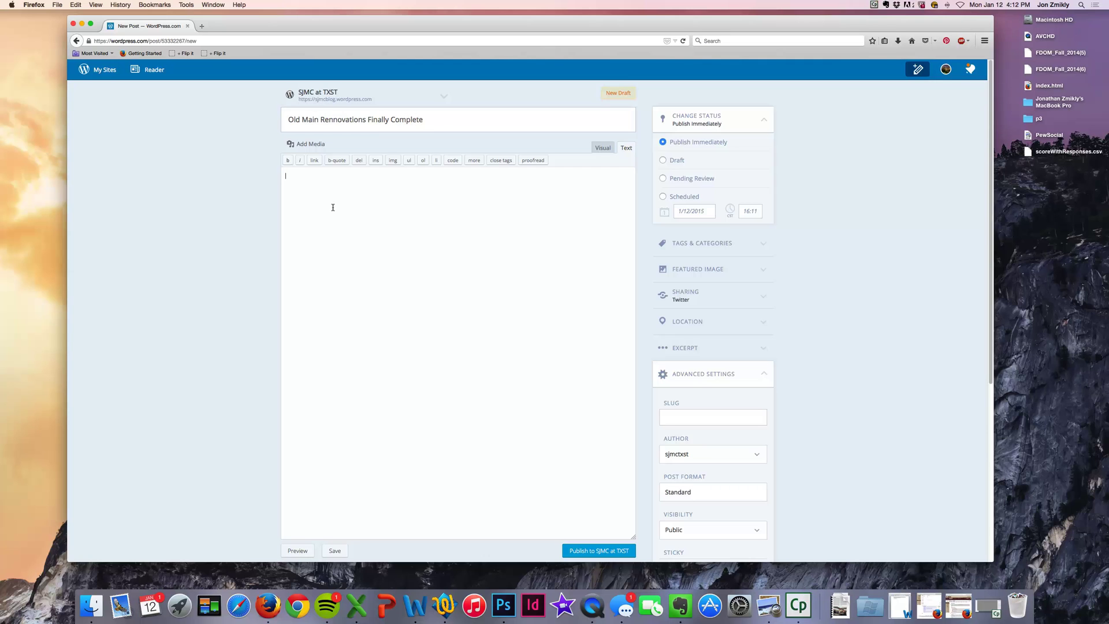
left_click(325, 116)
double_click(327, 116)
left_click(340, 196)
type("1903, Old Main was the first building at Texas State.")
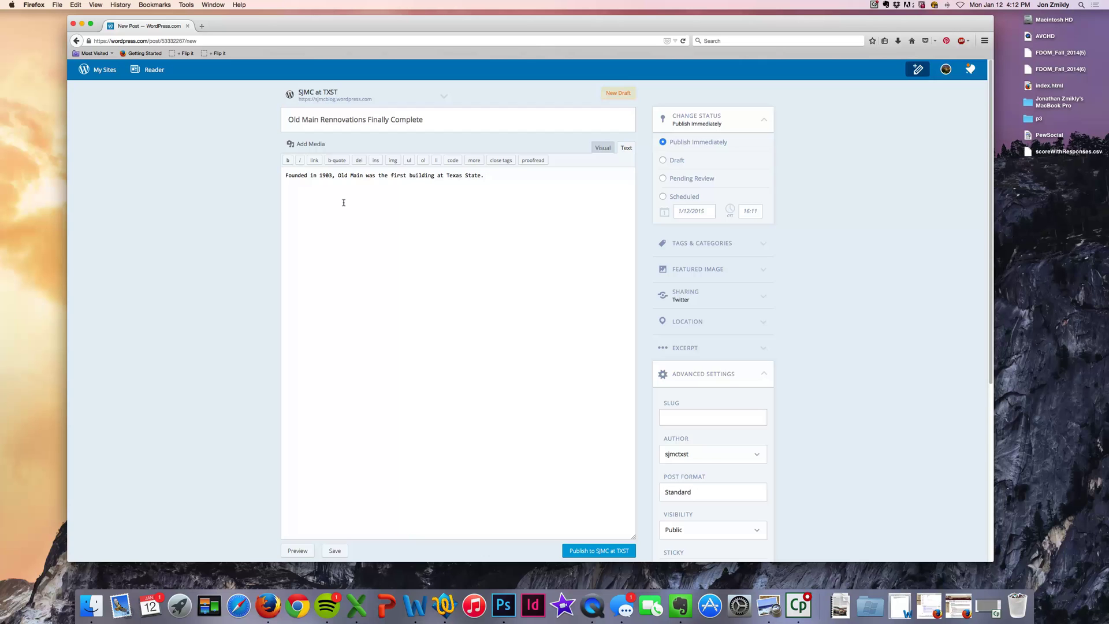
Step: Copy the body sentence and paste it nine times after the original to fill out the paragraph
left_click_drag(499, 172, 283, 175)
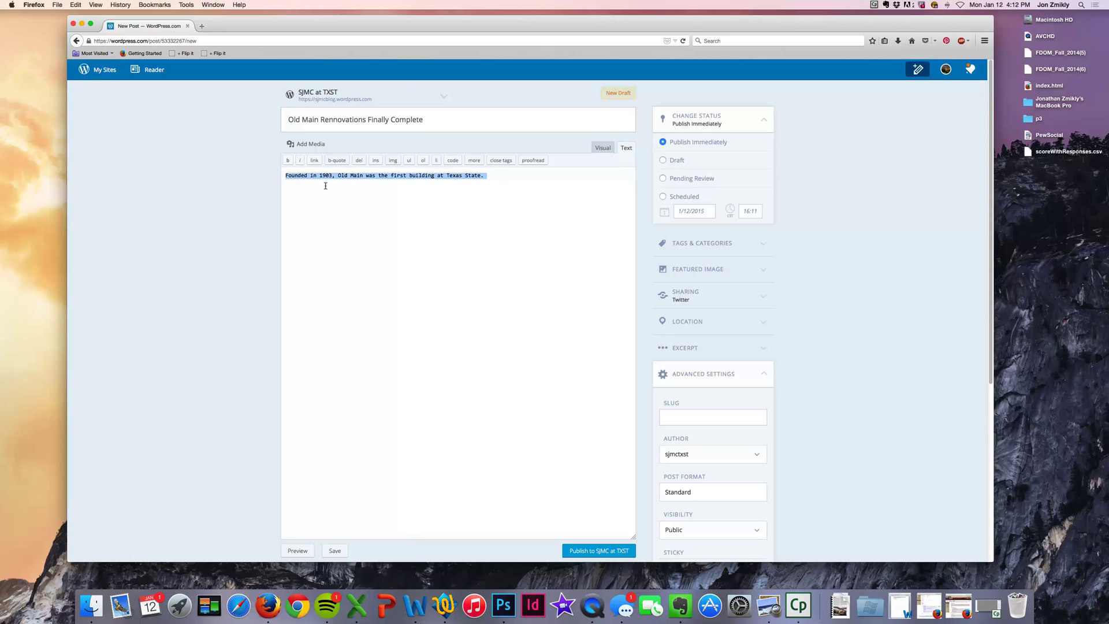
left_click(522, 187)
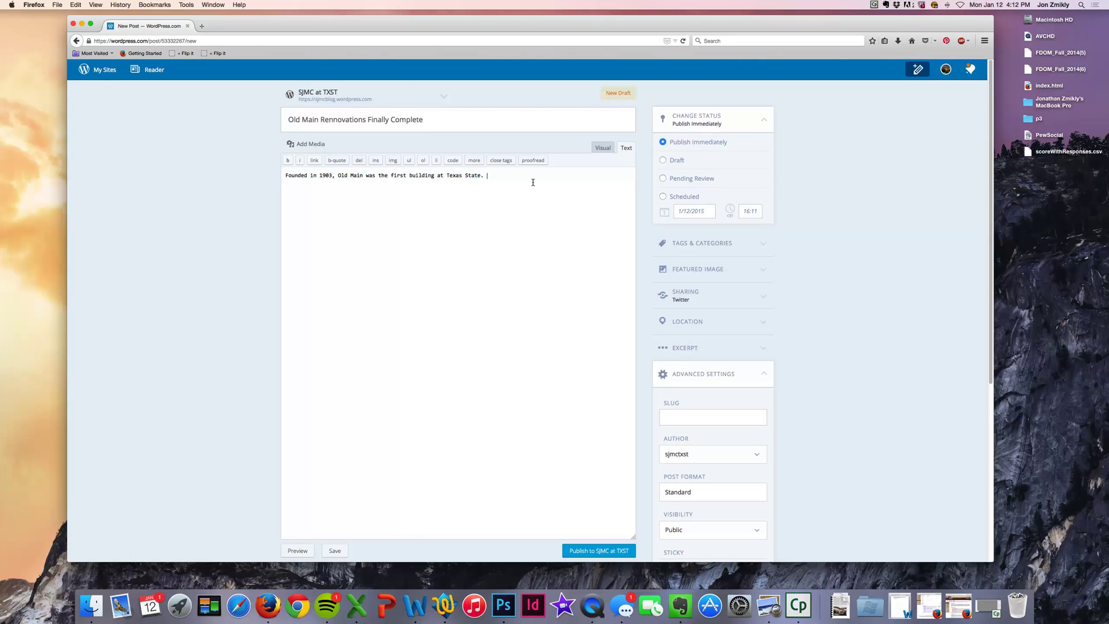
key("super+v")
key("super+v")
key("super+v")
key("super+v")
key("super+v")
key("super+v")
key("super+v")
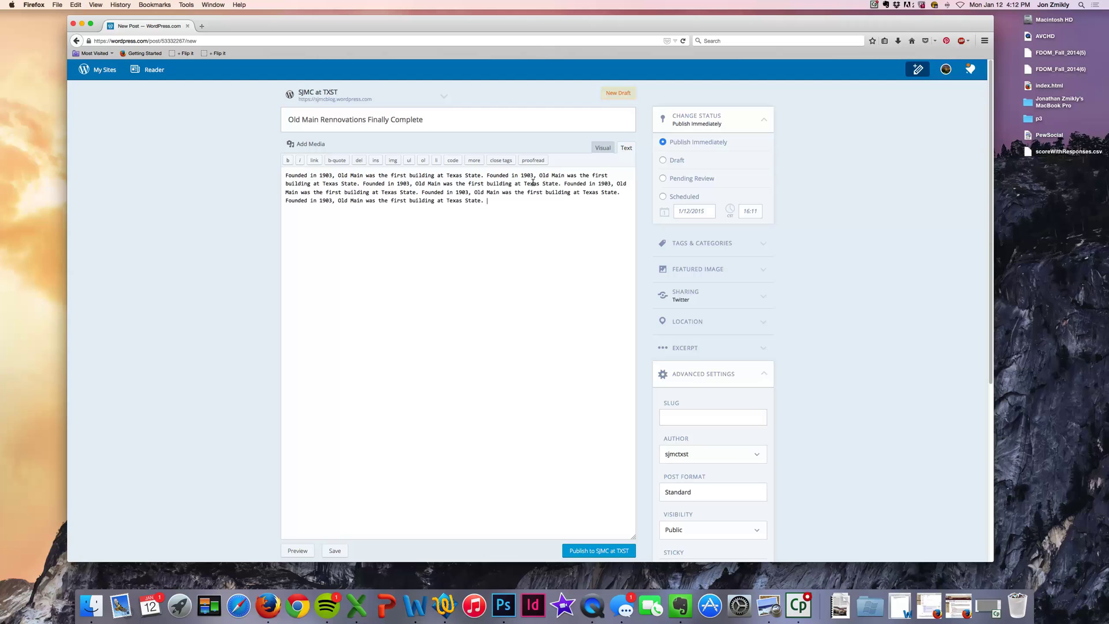
key("super+v")
key("super+v")
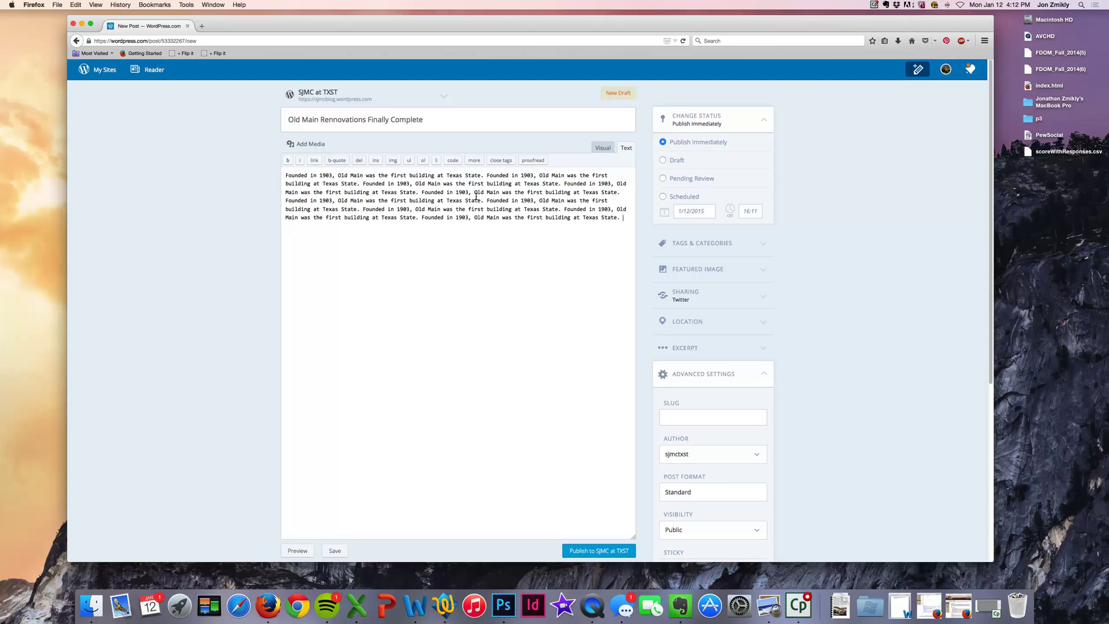
Step: Compare the paragraph in the Text and Visual editing modes, and leave the editor in Visual mode
left_click_drag(621, 217, 270, 175)
left_click(271, 175)
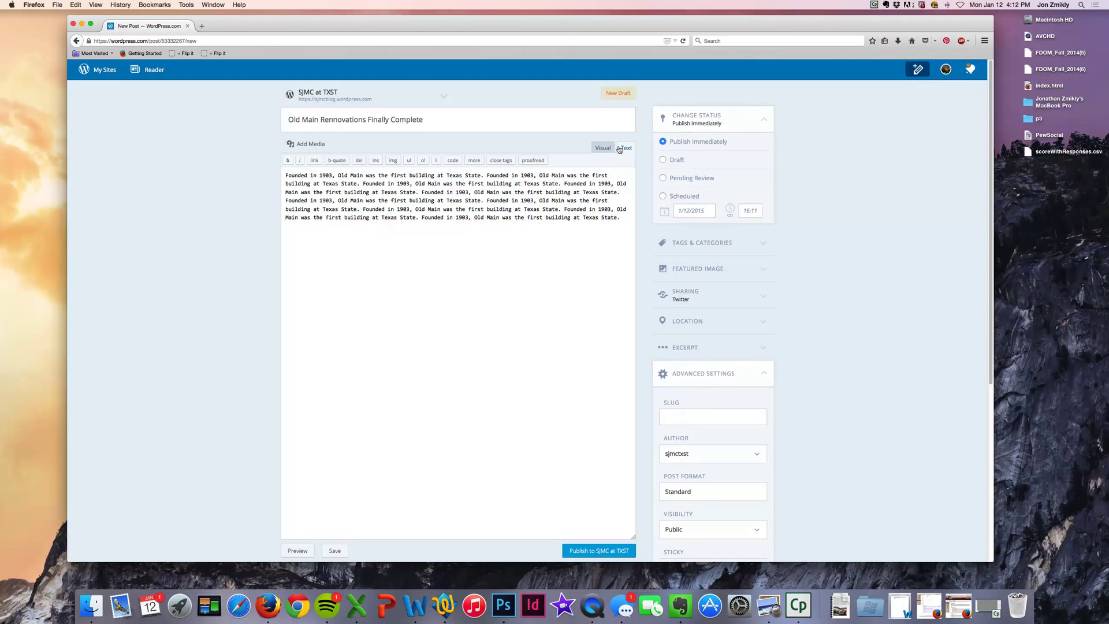
left_click(601, 148)
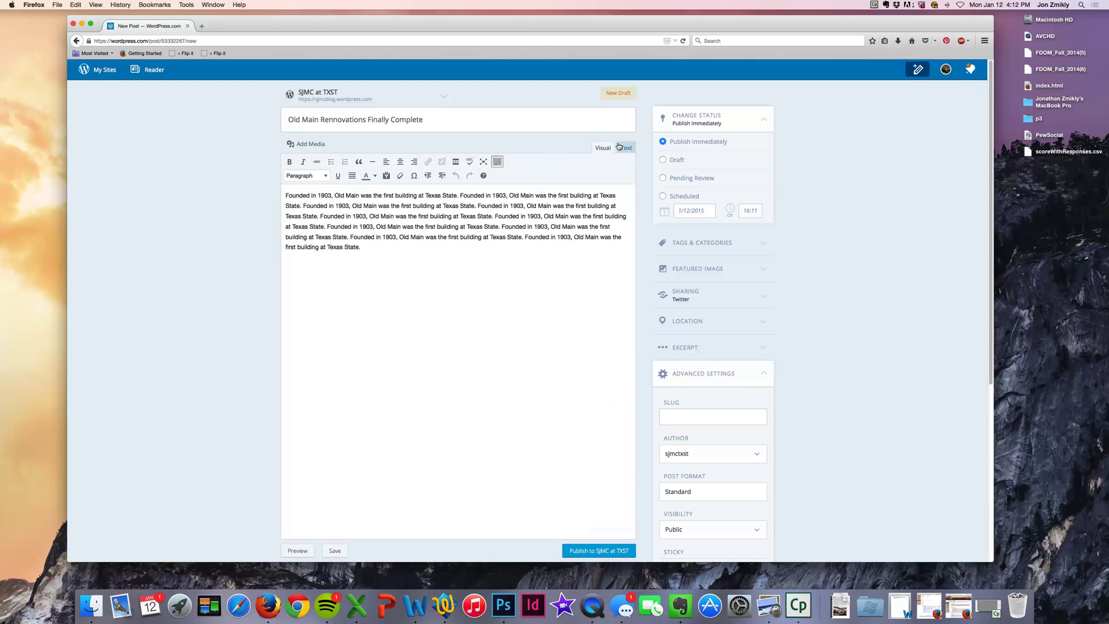
left_click(619, 147)
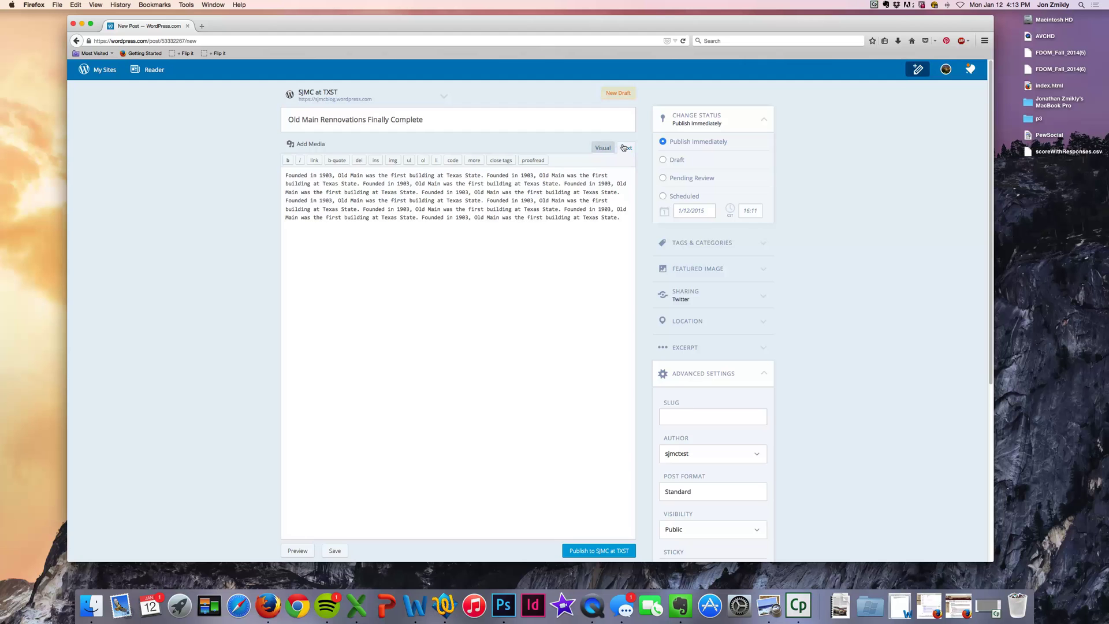
left_click(624, 216)
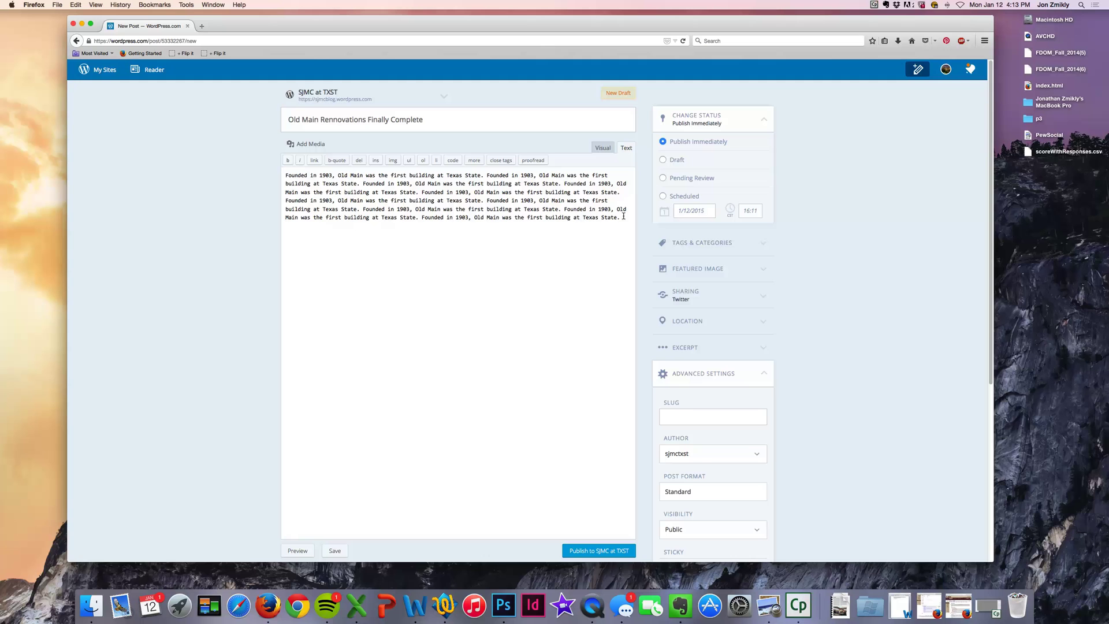
left_click(600, 147)
left_click(425, 235)
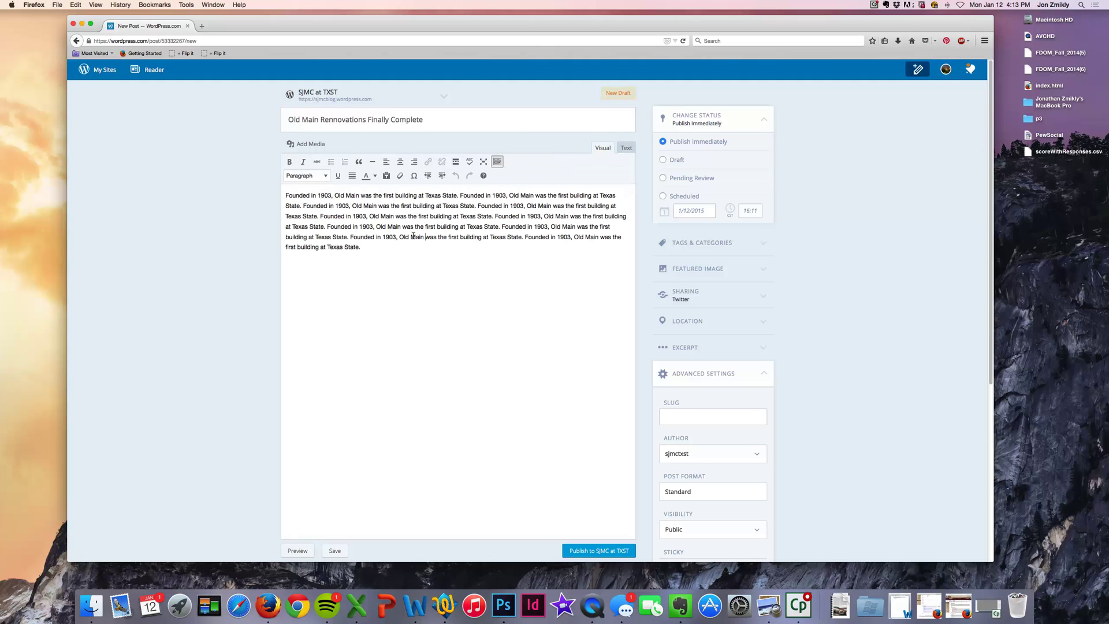
left_click_drag(284, 192, 372, 253)
left_click(373, 252)
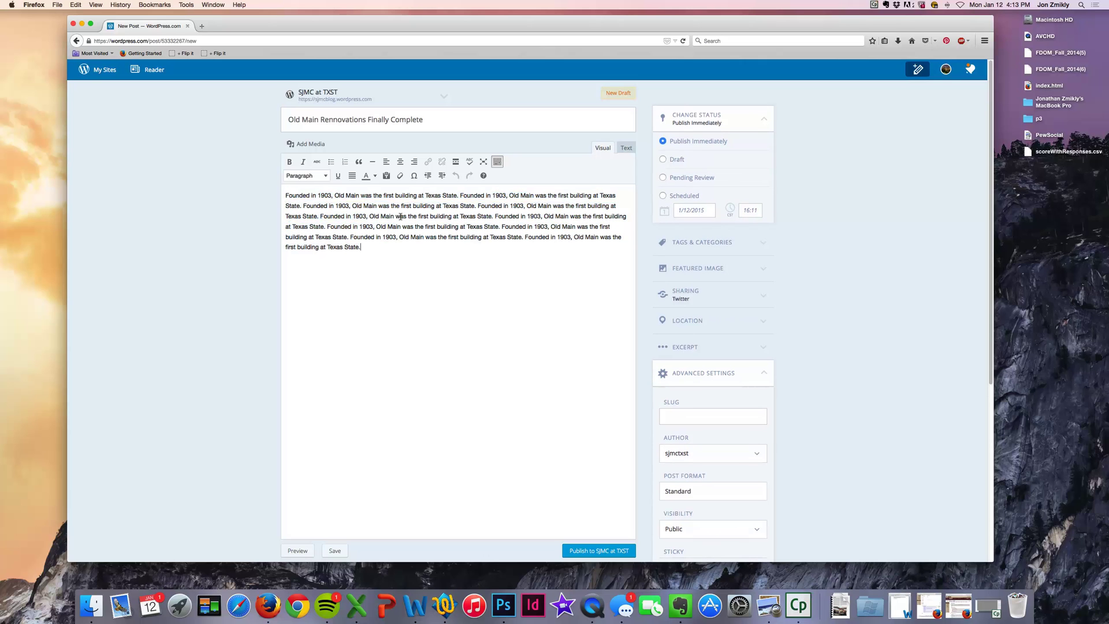
Step: Hide the editor's second row of formatting tools and show it again
left_click(495, 162)
left_click(494, 161)
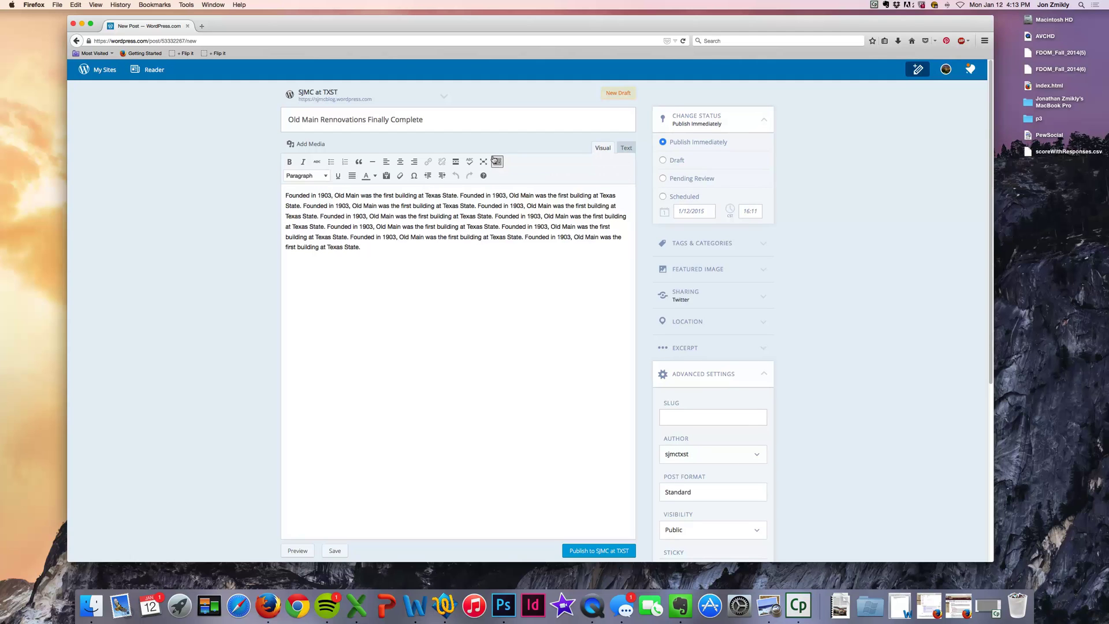
left_click(493, 161)
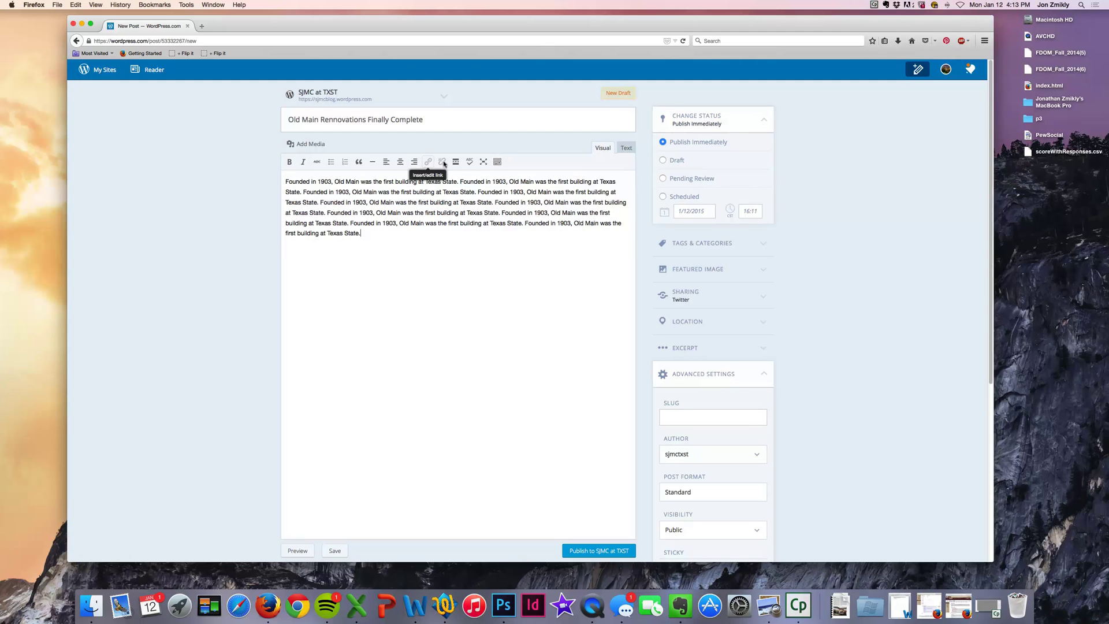
left_click(493, 161)
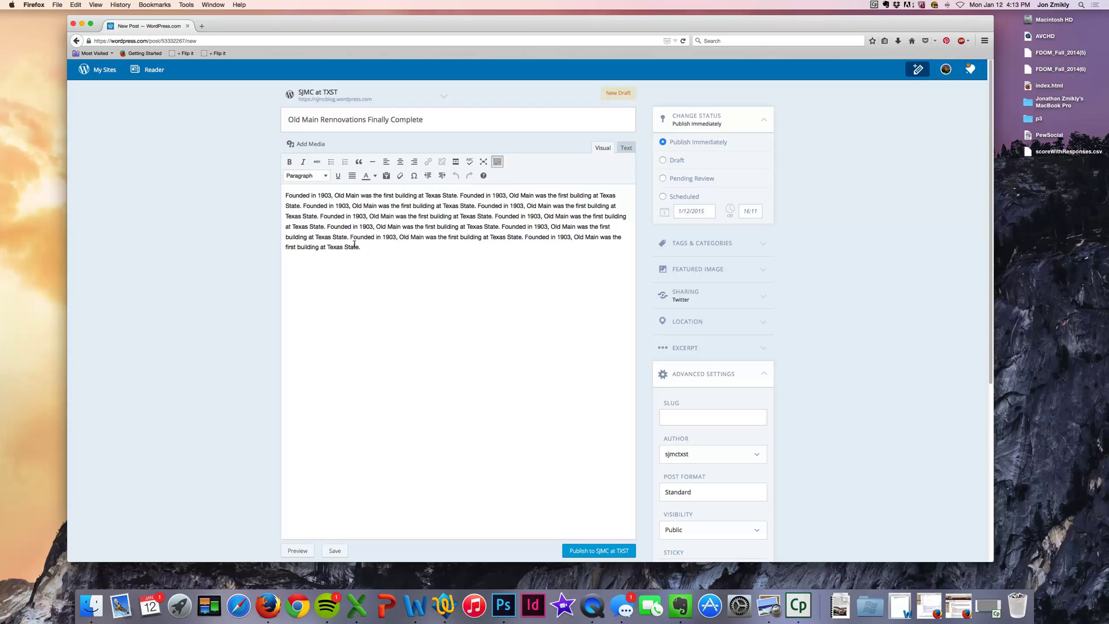
Step: Add media at the end of the post, selecting screen-shot-2014-11-18-at-1-51-35-am.png from the Media Library
left_click(379, 249)
left_click(298, 142)
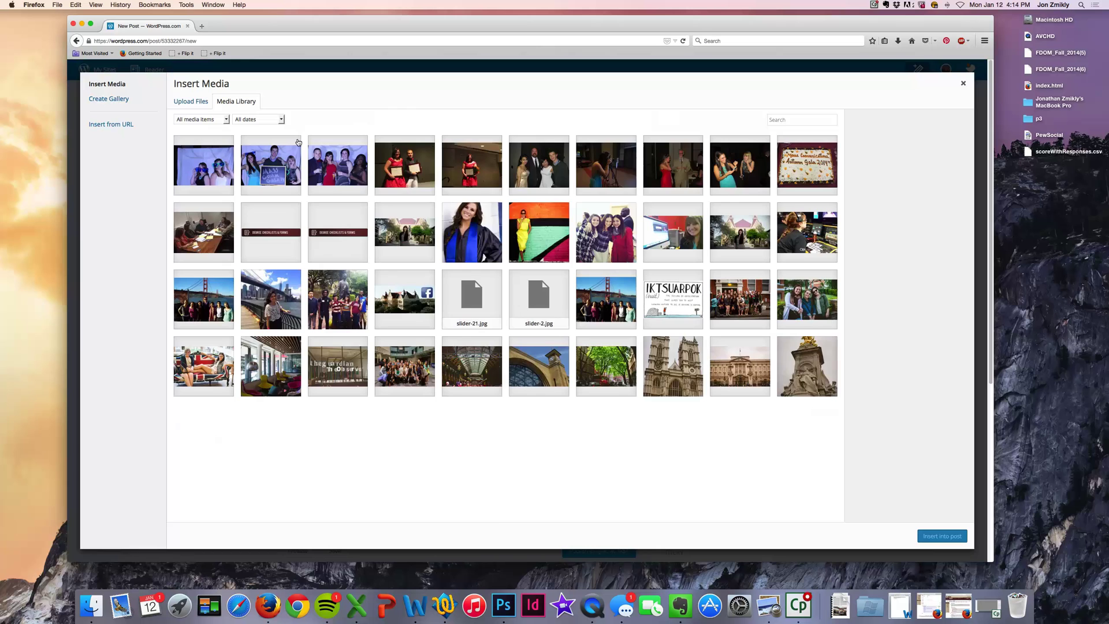
left_click(190, 102)
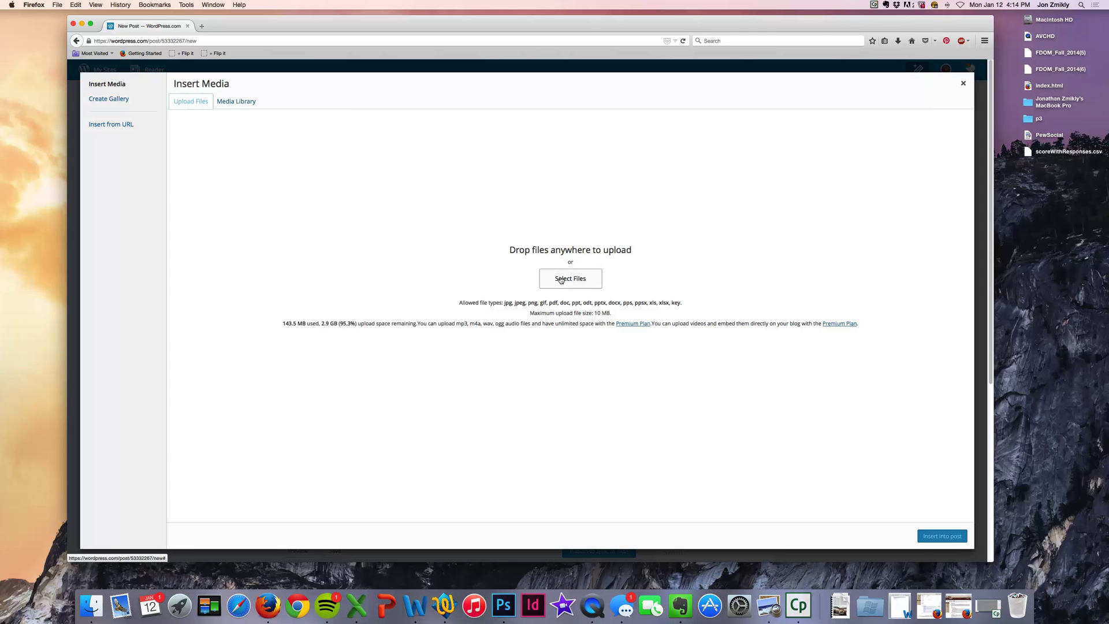
left_click(231, 101)
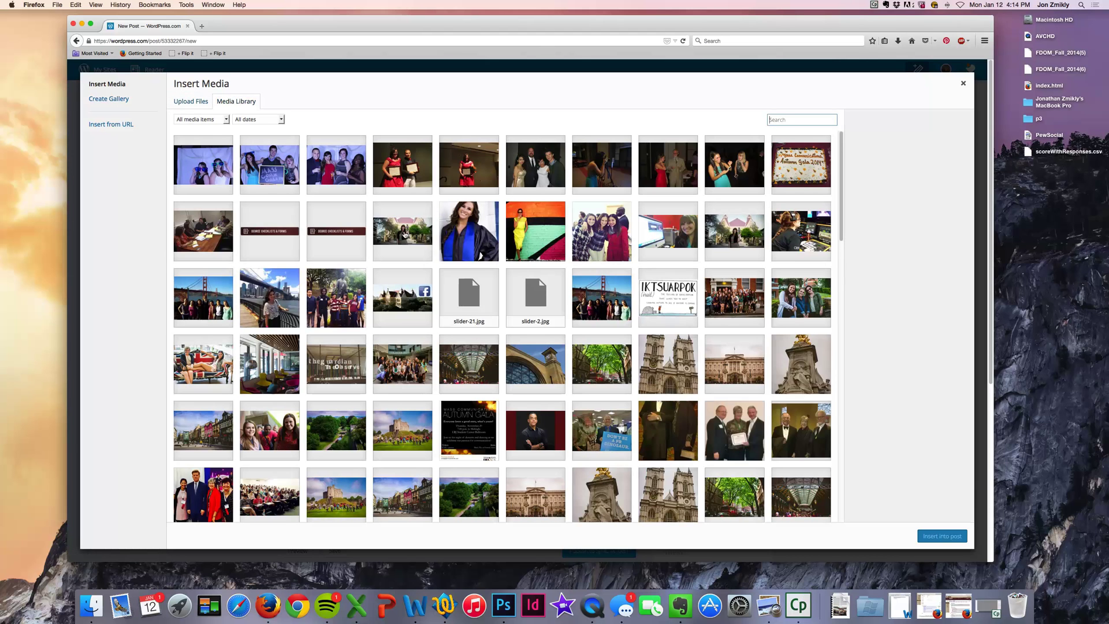
left_click(729, 230)
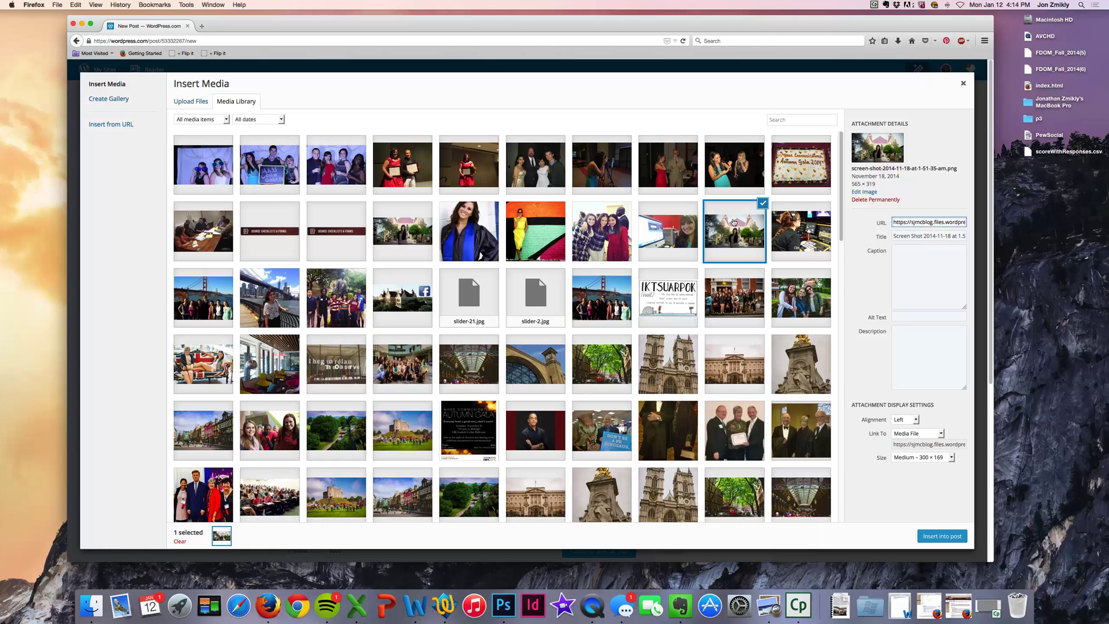
Step: Replace the selected photo's title with "Old Main"
triple_click(900, 232)
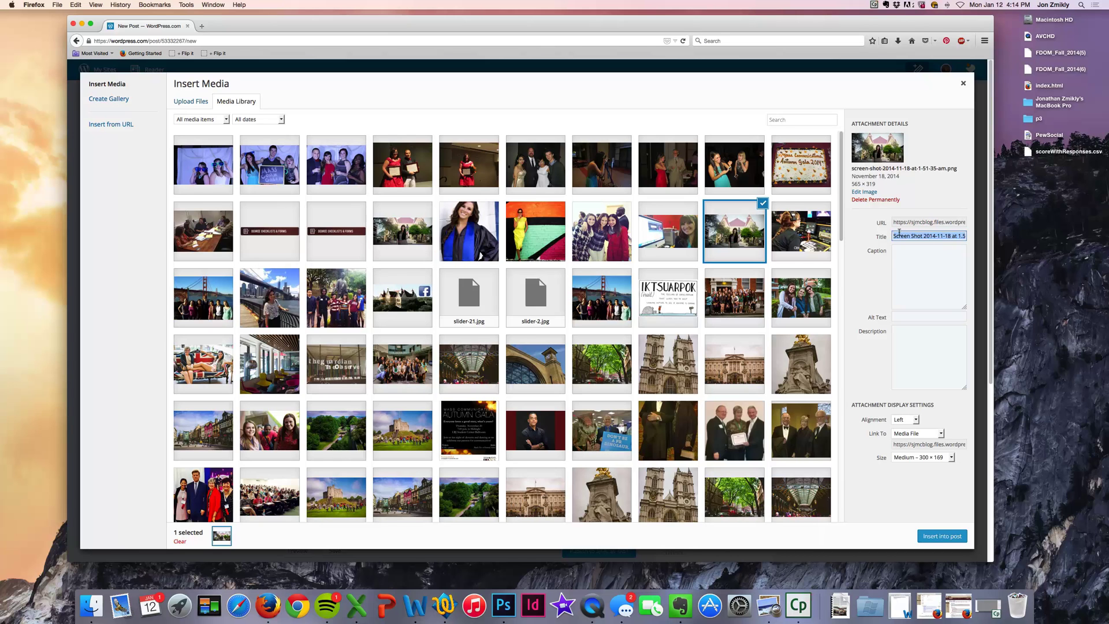
type("Old Main")
left_click(908, 249)
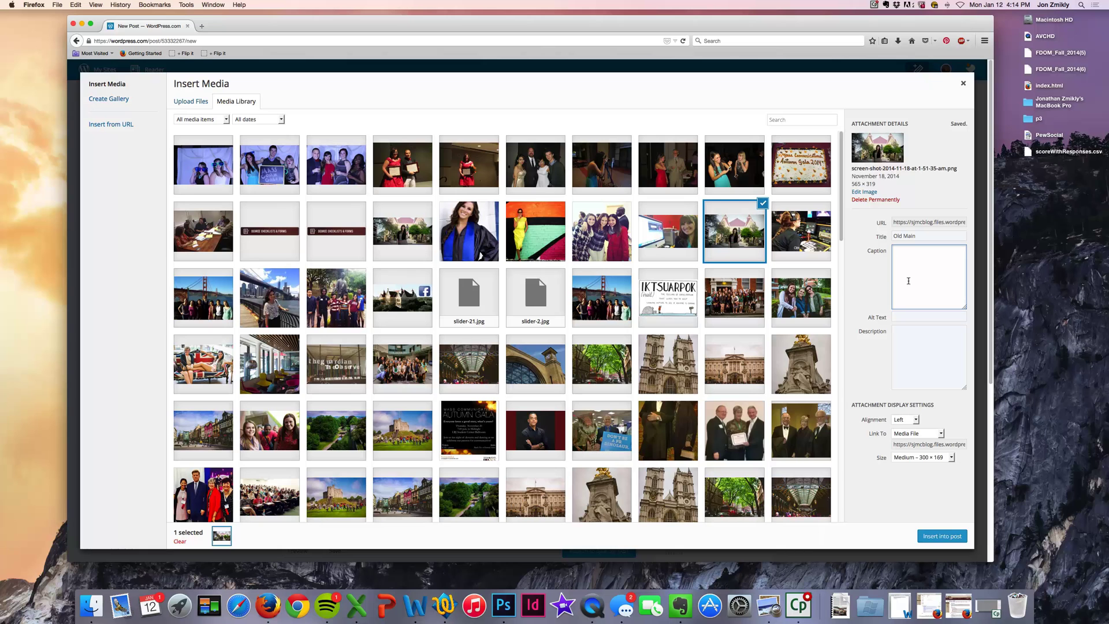
Step: Review the photo's alt text and description fields
left_click(905, 317)
left_click(904, 327)
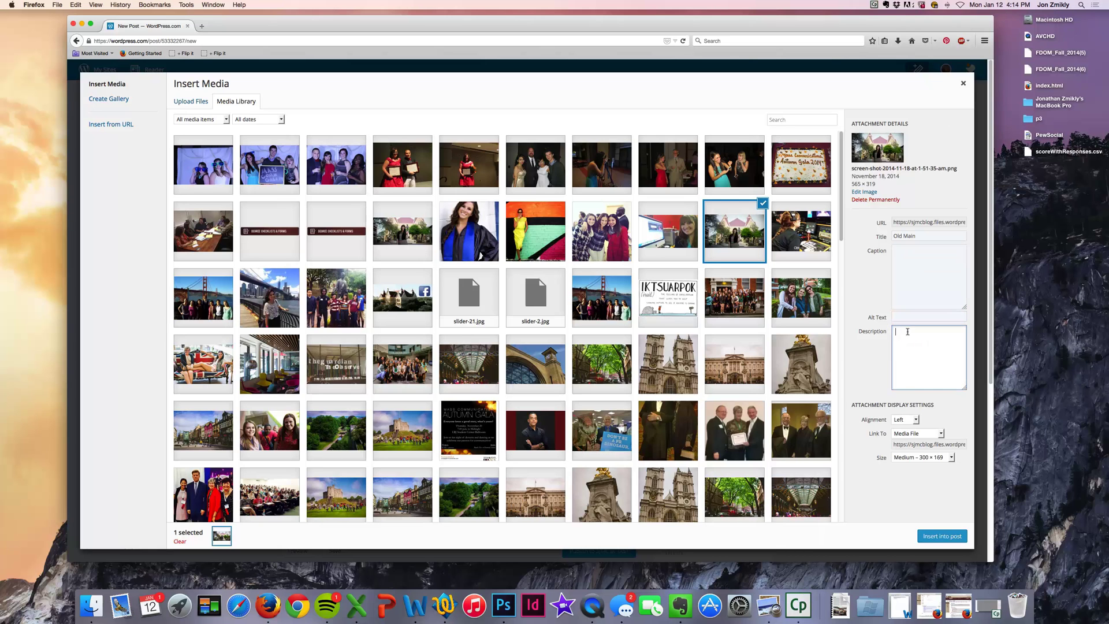
left_click(898, 316)
left_click(893, 331)
left_click(898, 312)
left_click(894, 330)
Step: Set the photo's alignment to Left and its size to Medium – 300 × 169
left_click(910, 419)
left_click(902, 428)
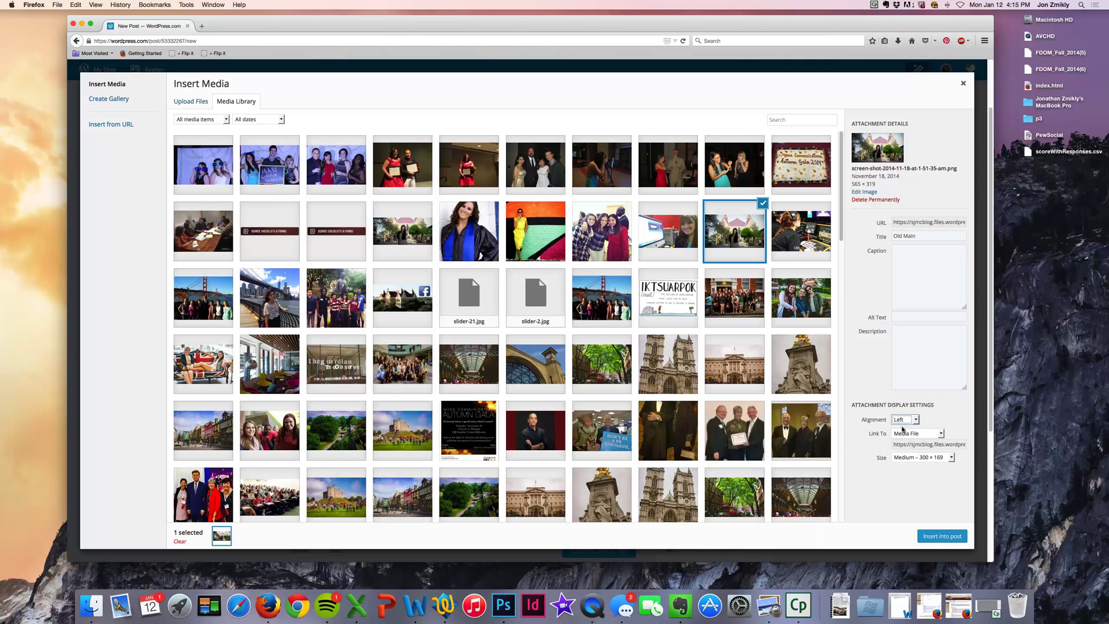
left_click(908, 458)
left_click(907, 457)
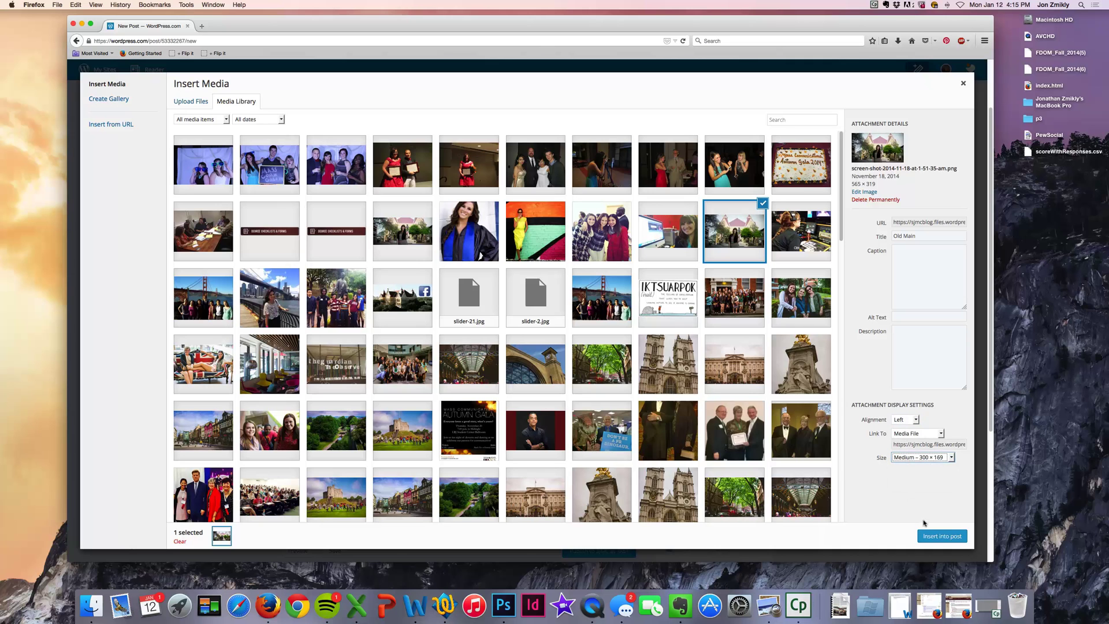
Step: Insert the configured Old Main photo into the post beside the body text
left_click(926, 536)
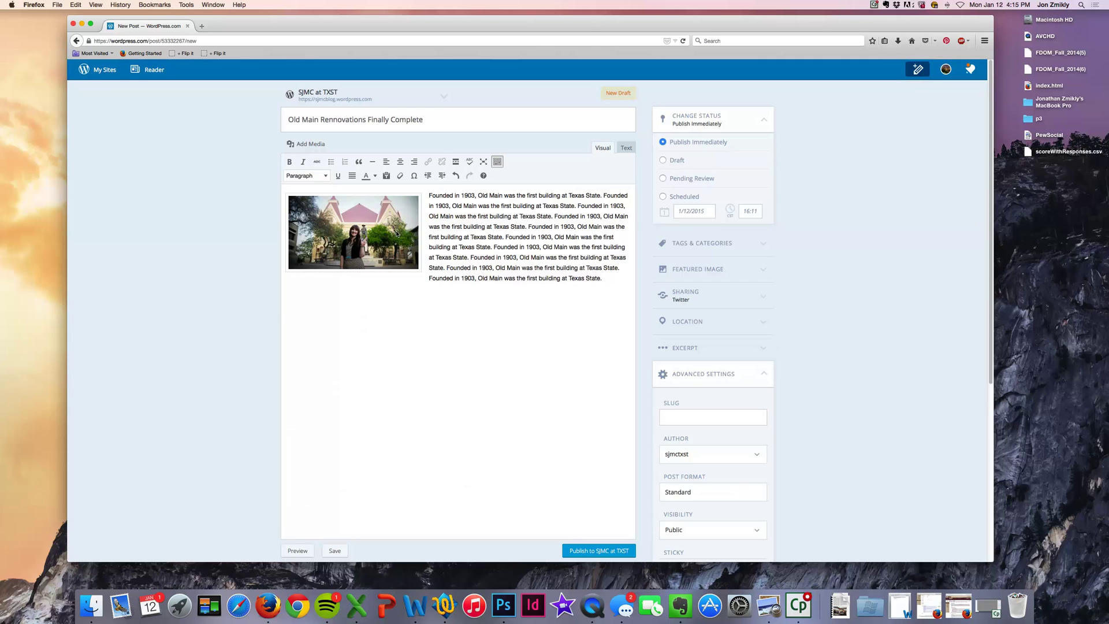
left_click(430, 196)
left_click_drag(440, 197, 605, 277)
left_click(607, 275)
Step: Try aligning the inserted photo to the right, then restore its left alignment
left_click(374, 211)
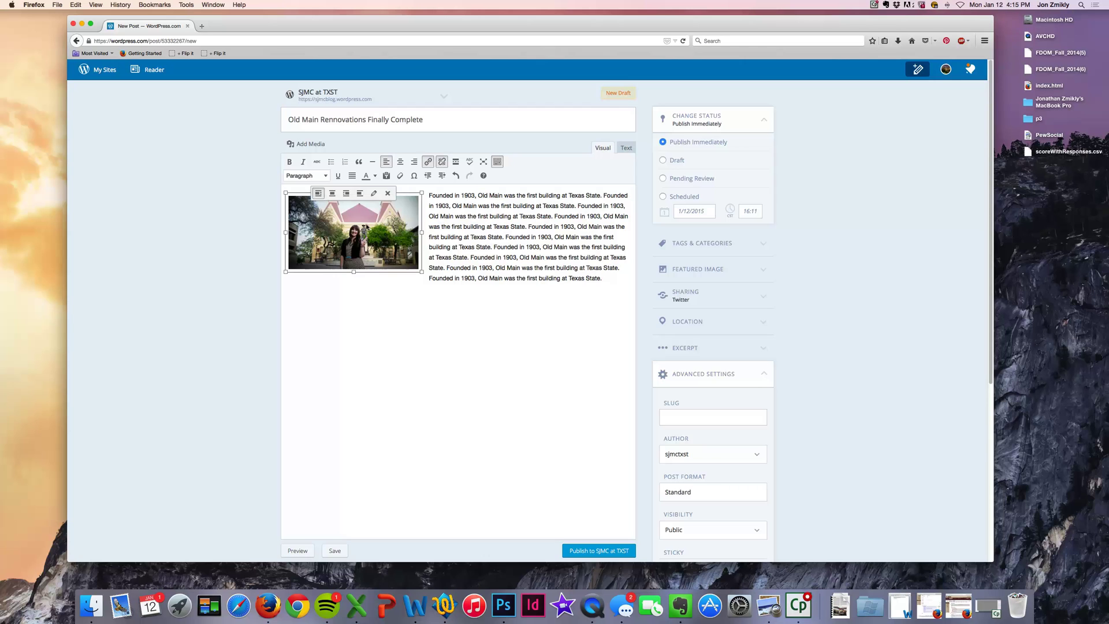
left_click(345, 192)
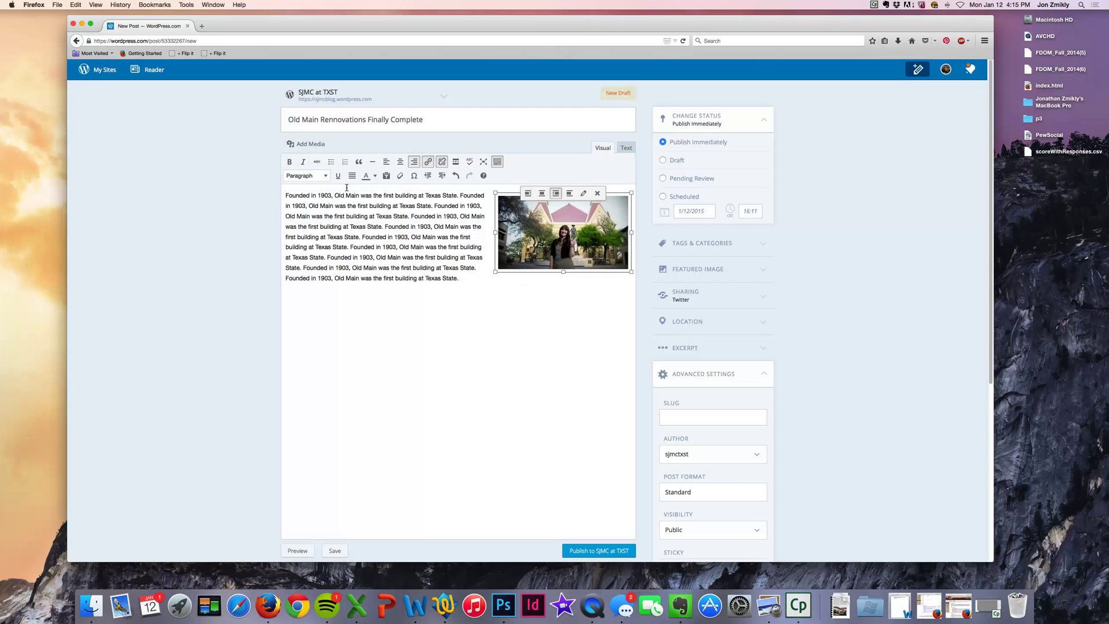
left_click(528, 193)
Step: Resize the inserted photo proportionally to about 307 × 177 pixels and deselect it
left_click(462, 219)
left_click(416, 267)
left_click_drag(421, 271, 457, 292)
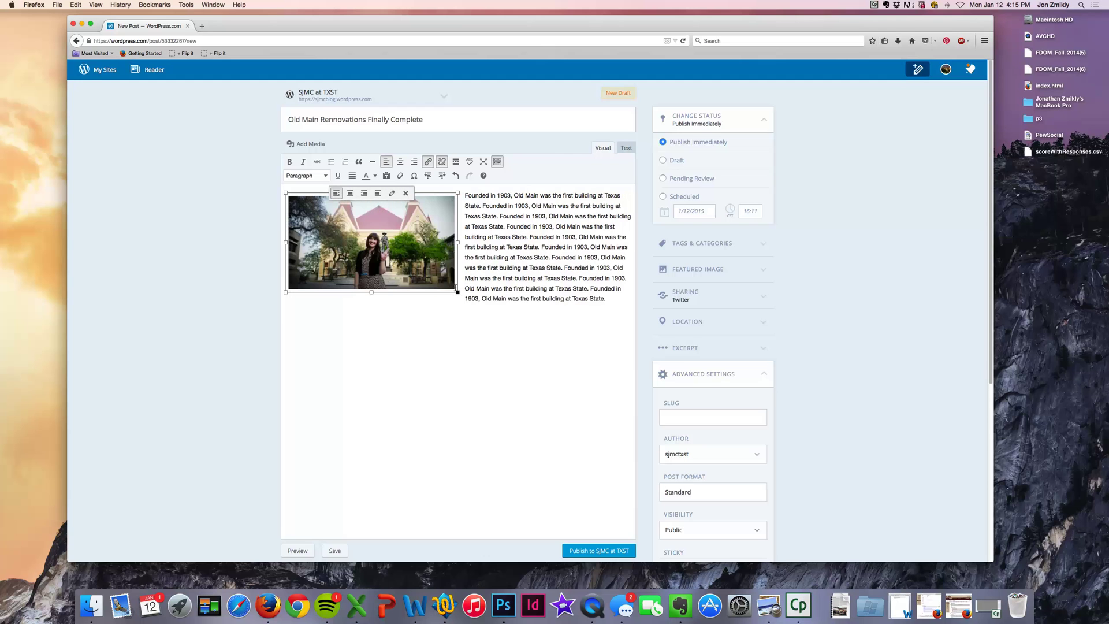
left_click(491, 254)
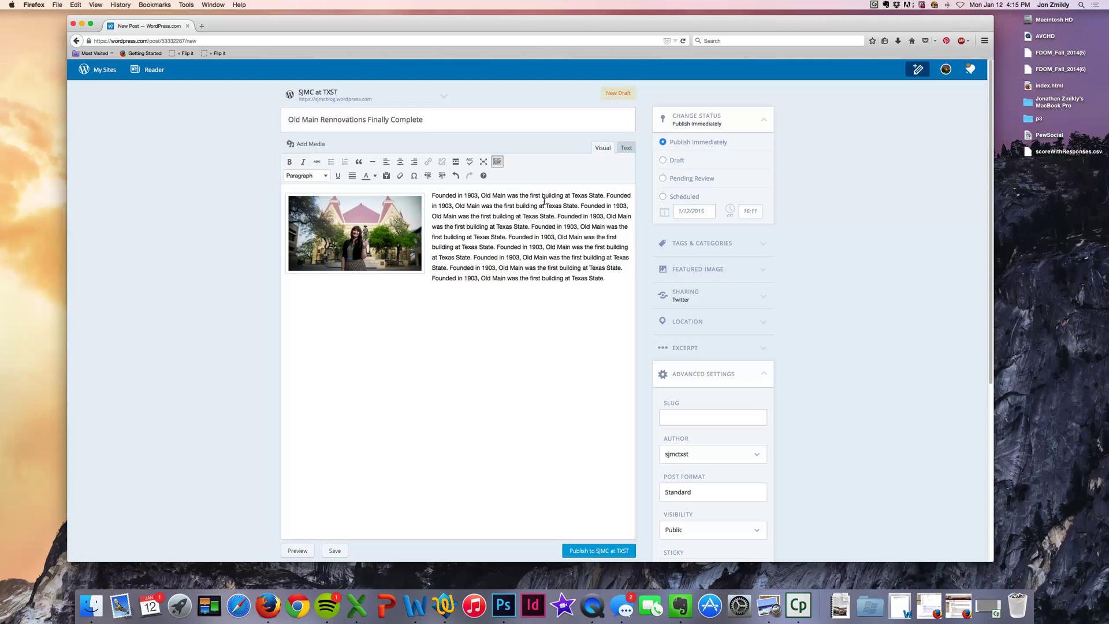
left_click_drag(571, 195, 600, 191)
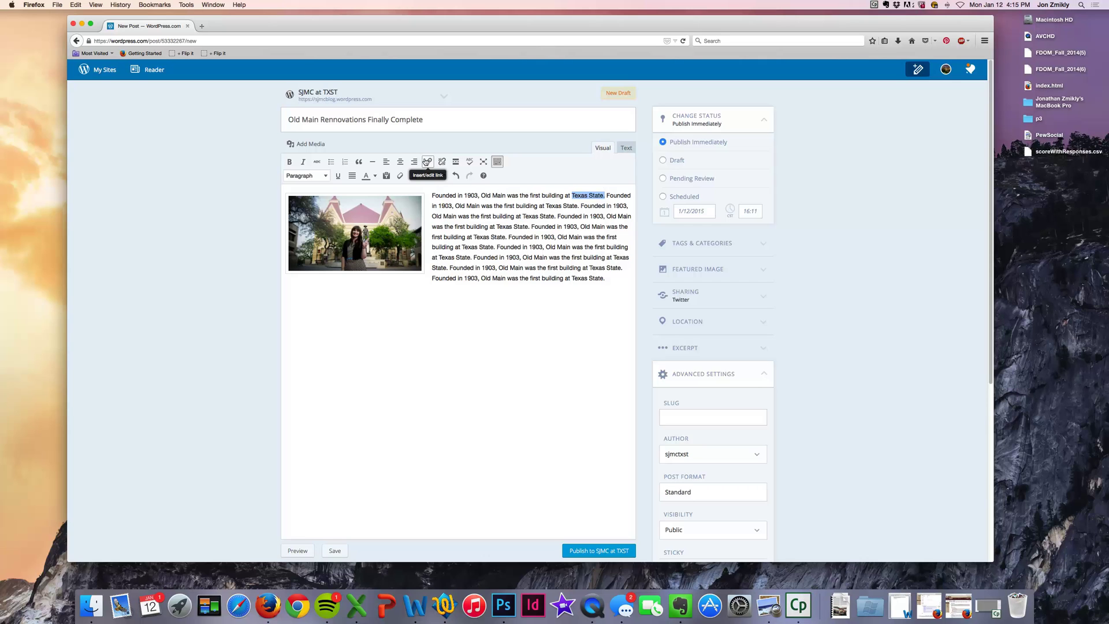
left_click(533, 214)
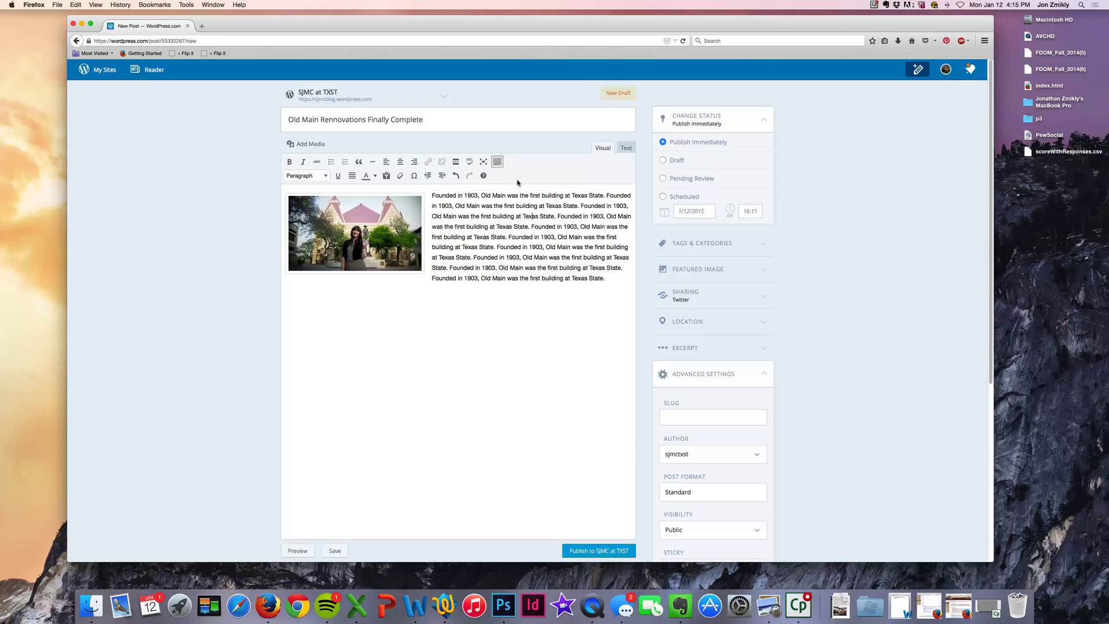
left_click_drag(571, 195, 603, 195)
left_click(427, 160)
left_click(497, 293)
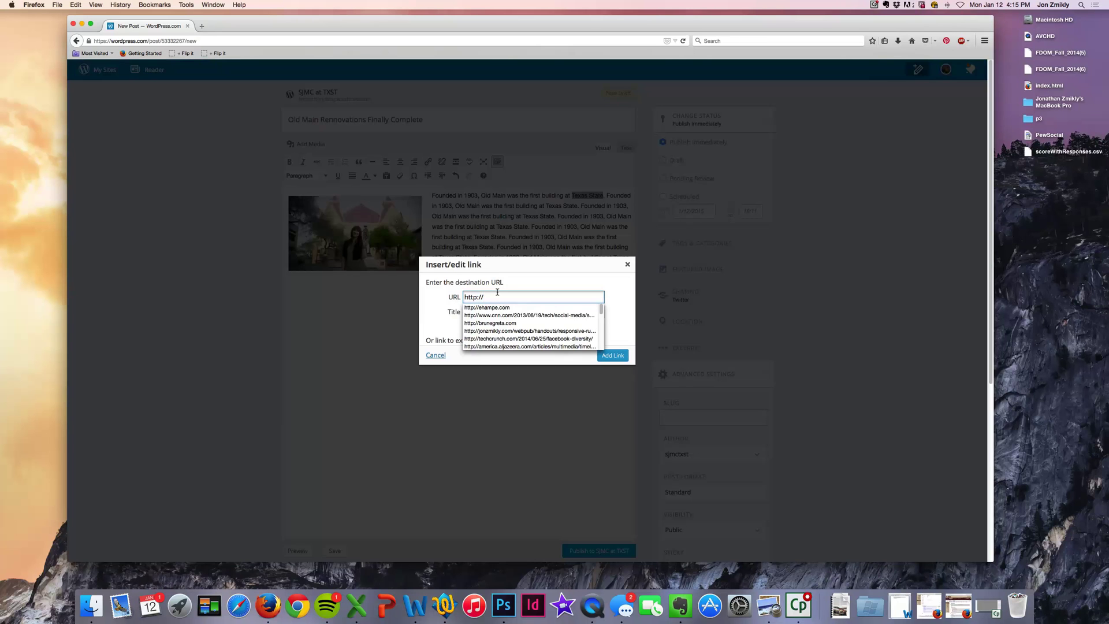
type("txstate.edu")
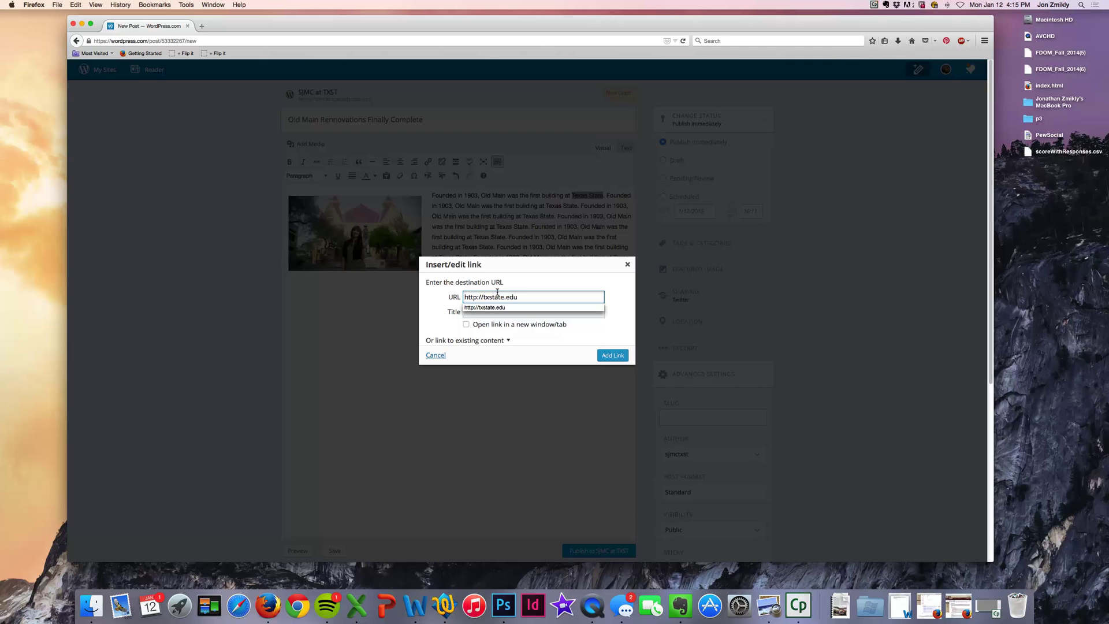
left_click(484, 308)
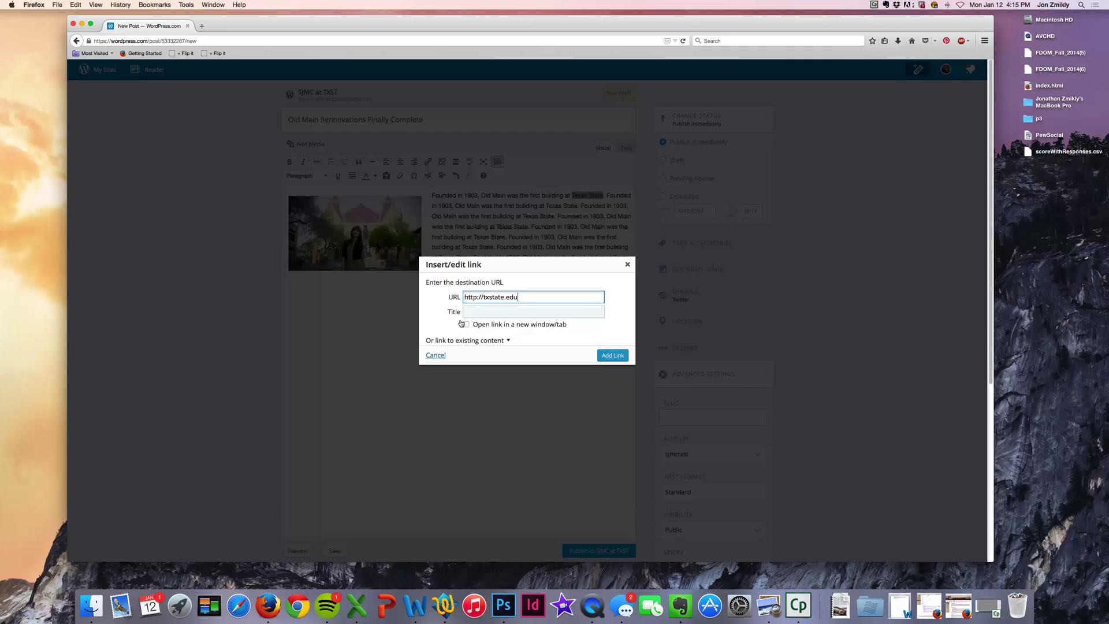
left_click(464, 324)
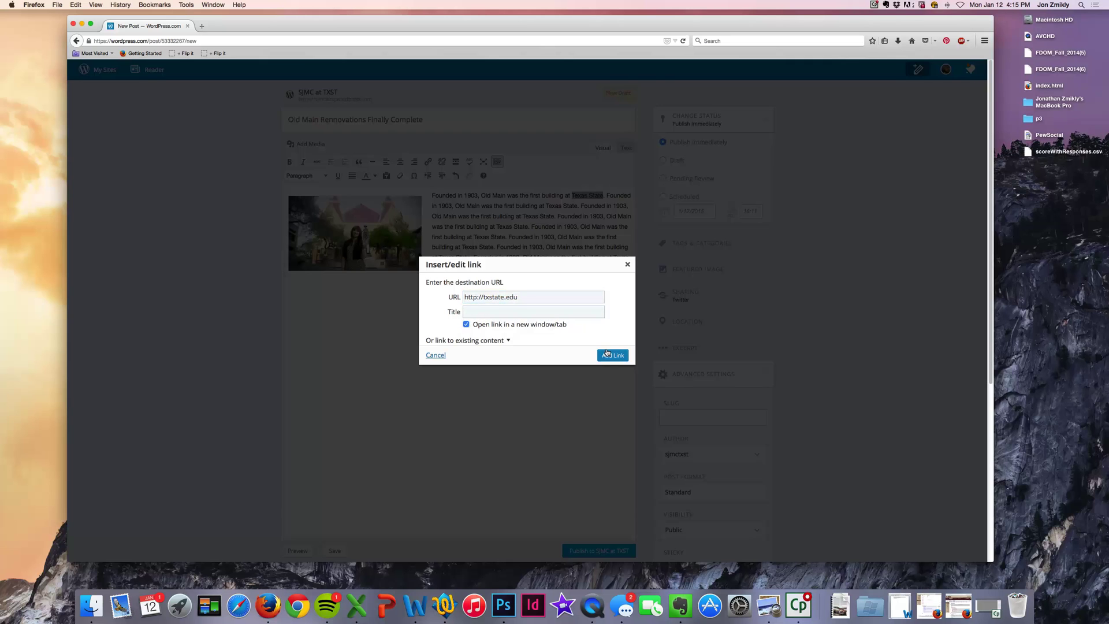
left_click(606, 353)
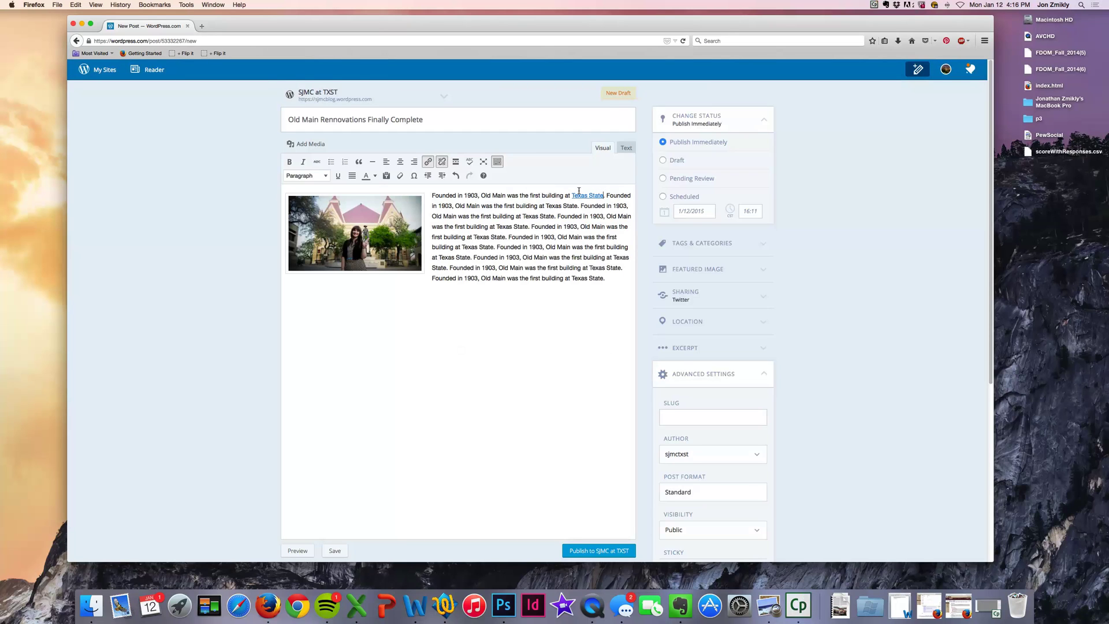
left_click(532, 196)
Step: Examine the post's HTML code, including the Texas State link tag, and return to the visual editor
scroll(554, 235, "down", 1)
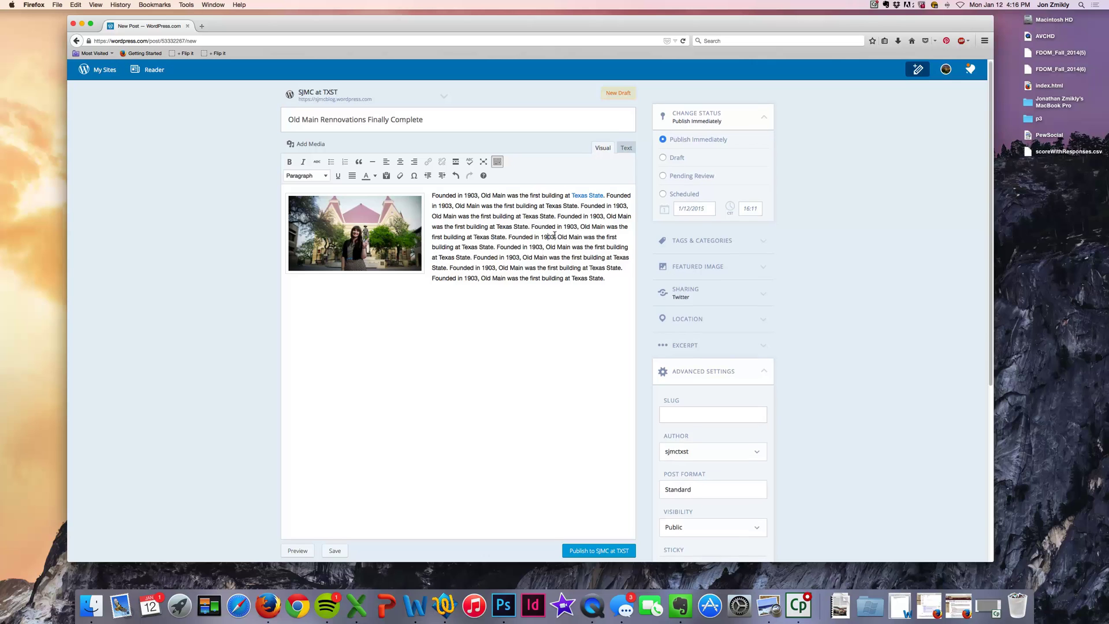
left_click(622, 148)
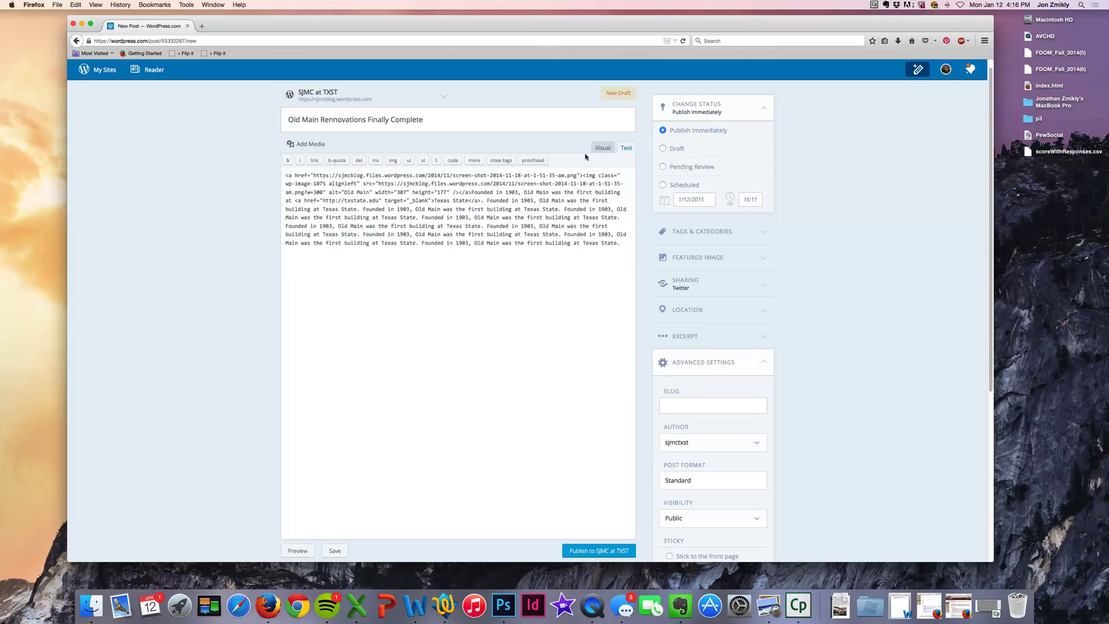
left_click_drag(294, 200, 428, 200)
left_click(431, 198)
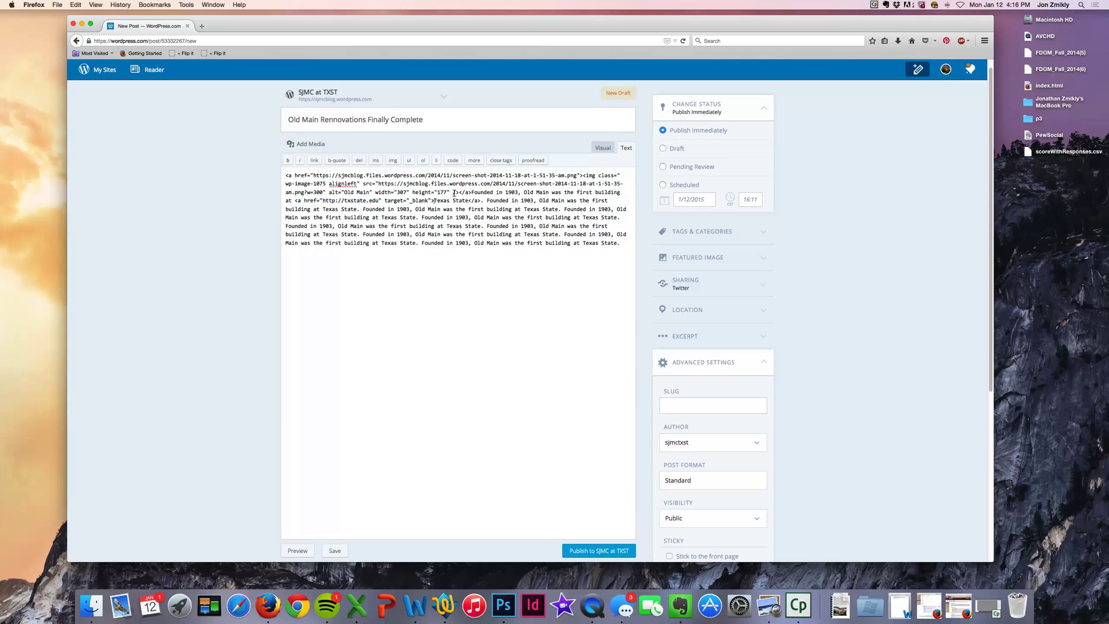
left_click(600, 148)
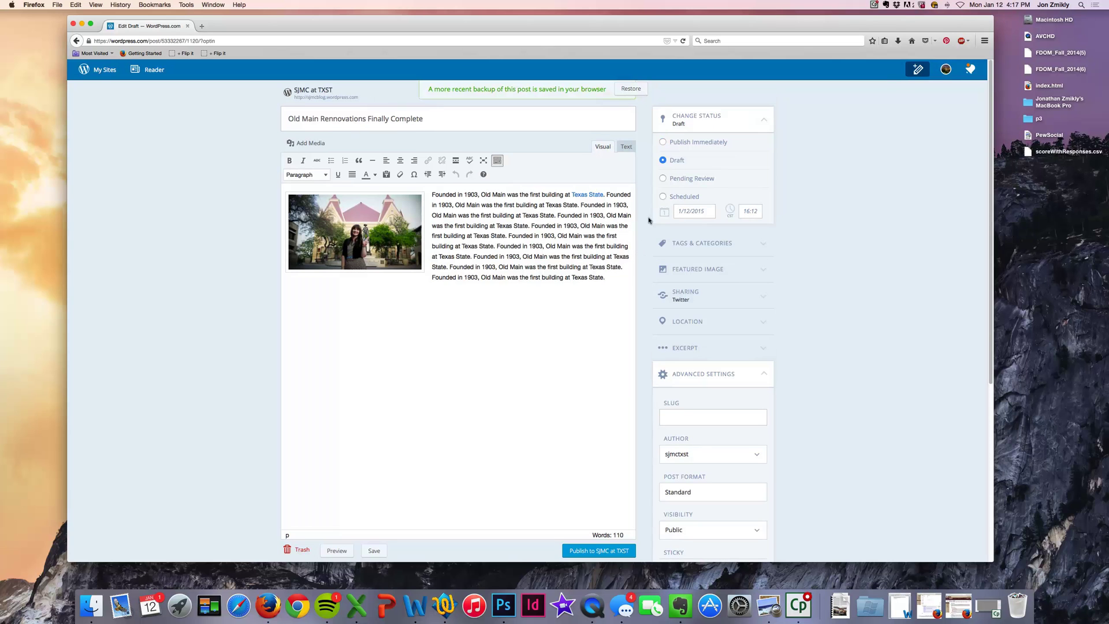
Step: Change the post's status to Scheduled and look at the calendar for its publication date
left_click(763, 119)
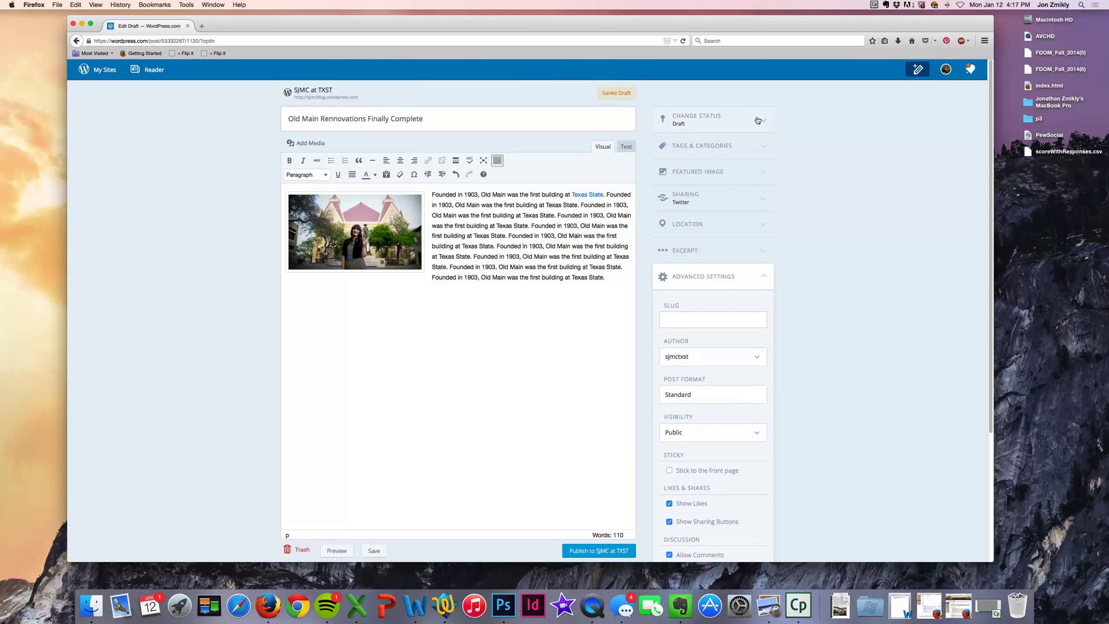
left_click(762, 120)
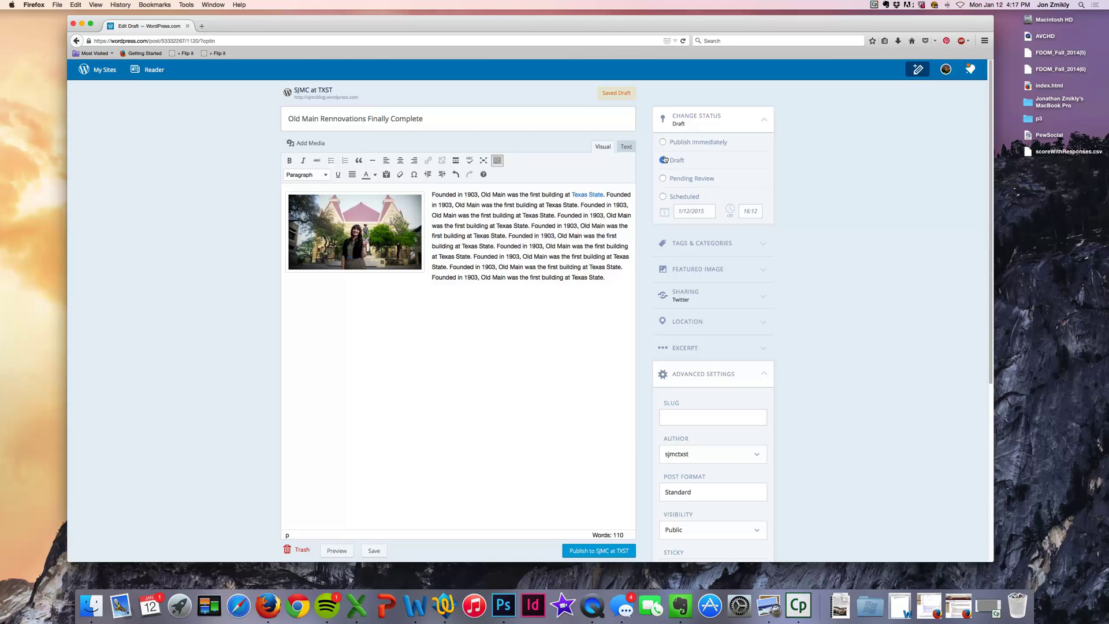
left_click(675, 141)
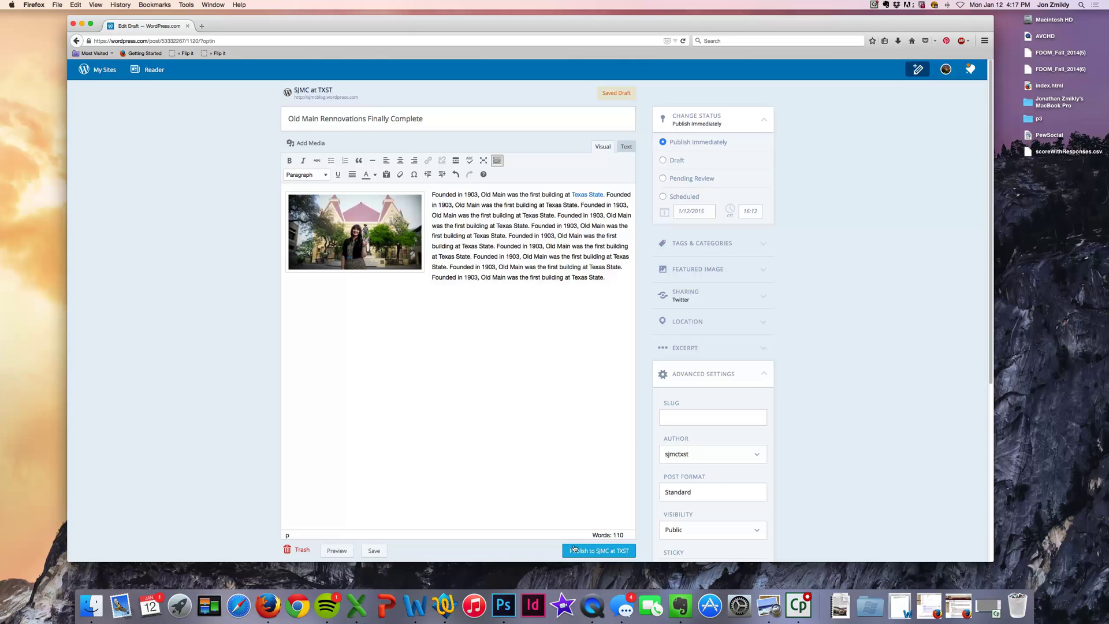
left_click(661, 197)
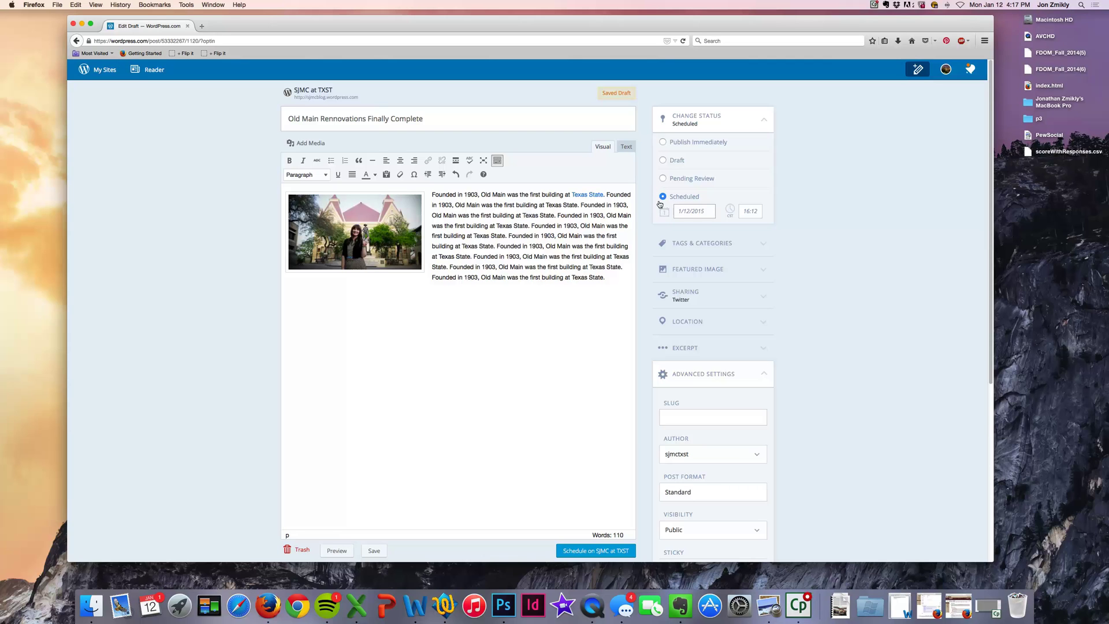
left_click(680, 209)
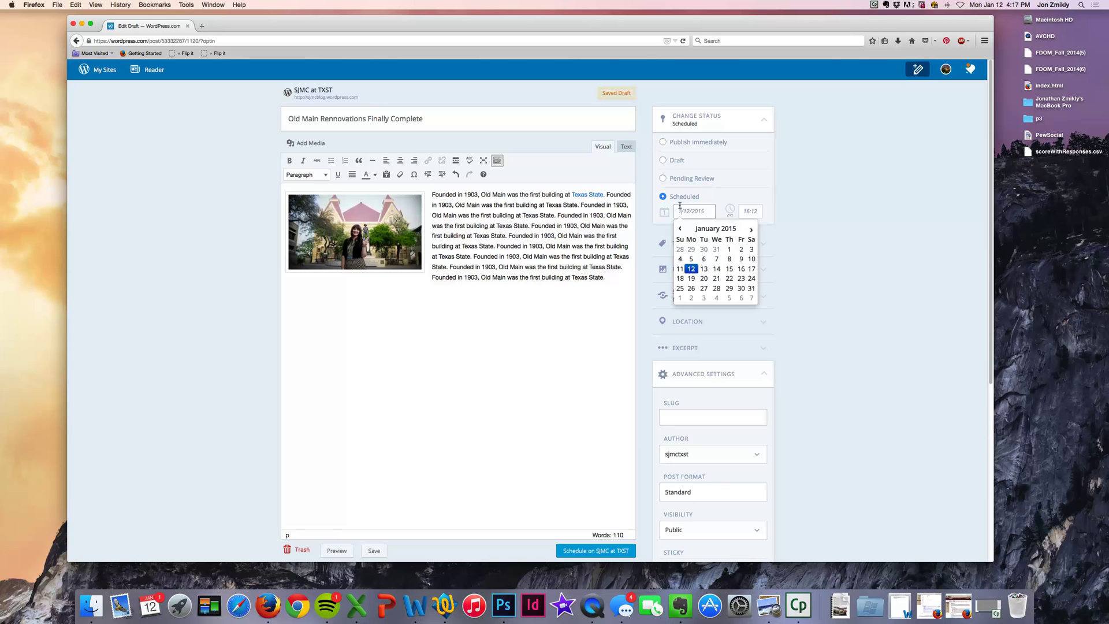
left_click(691, 207)
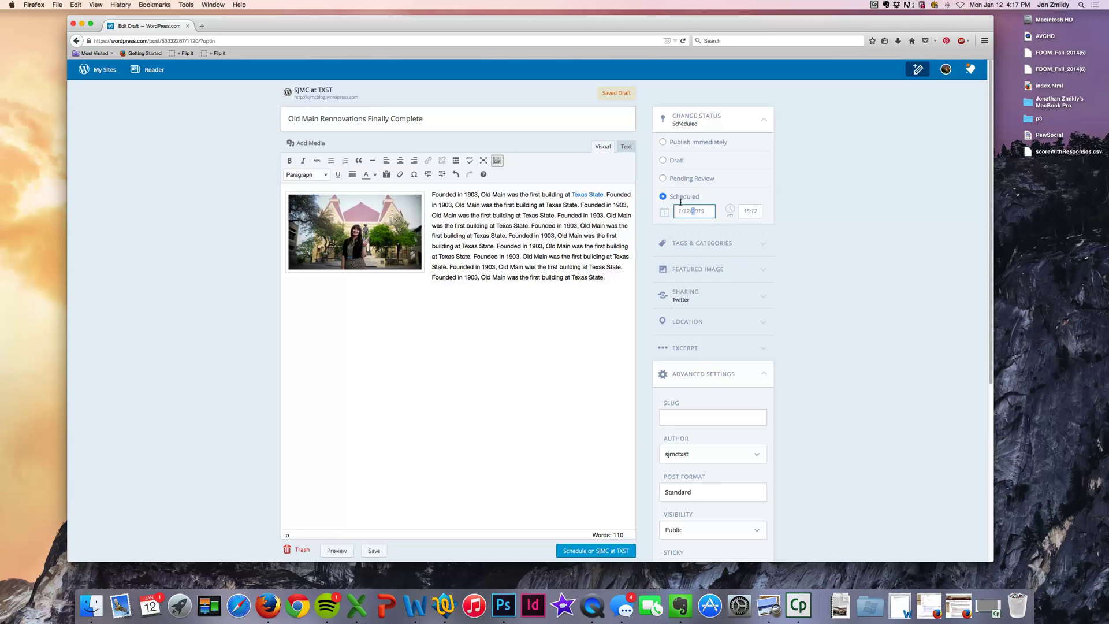
Step: Expand the post's tags and categories settings and look through the list of existing tags
left_click(758, 242)
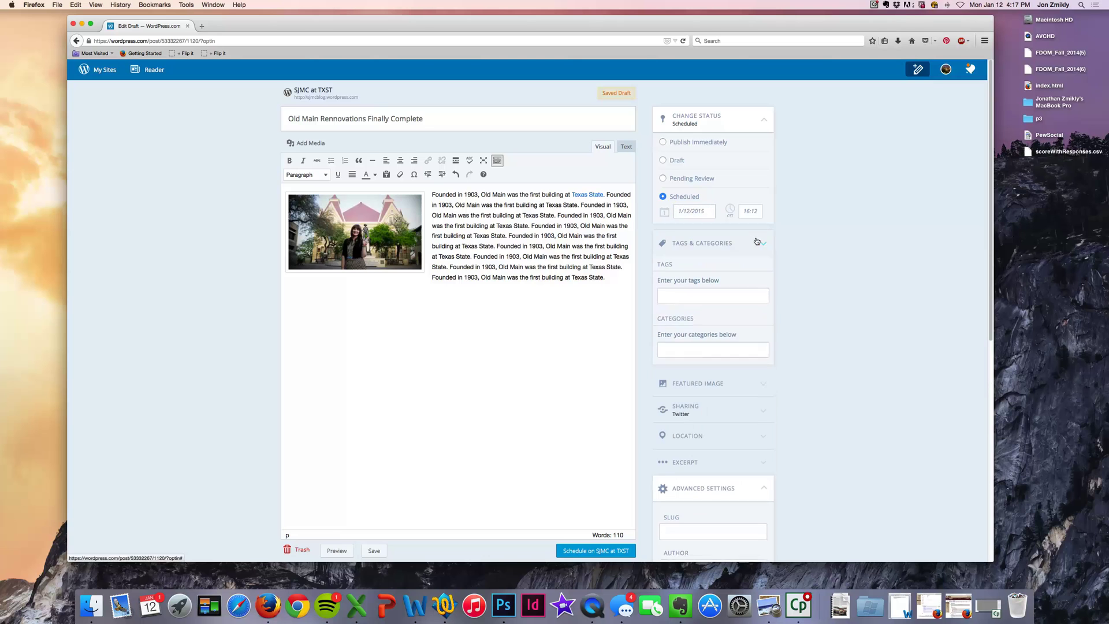
left_click(702, 293)
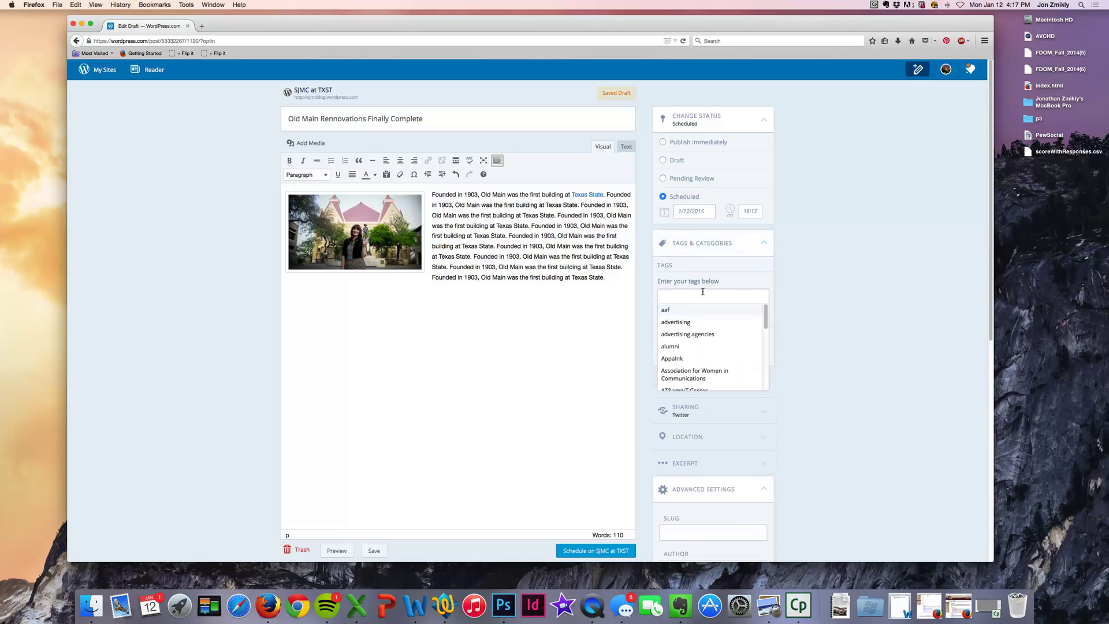
scroll(803, 281, "down", 2)
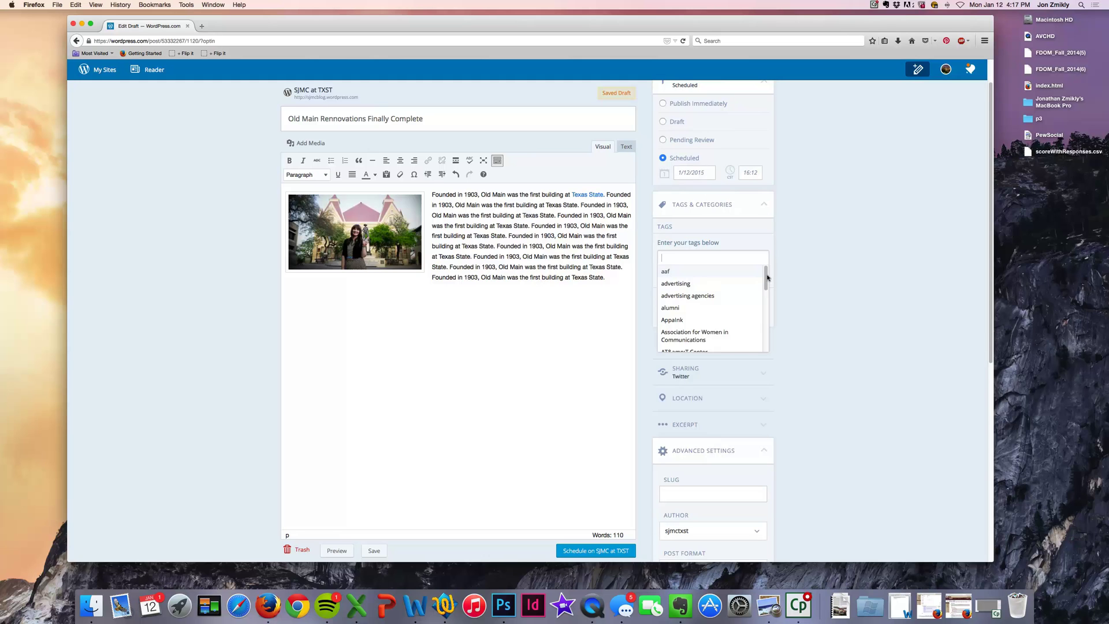
left_click_drag(766, 277, 792, 265)
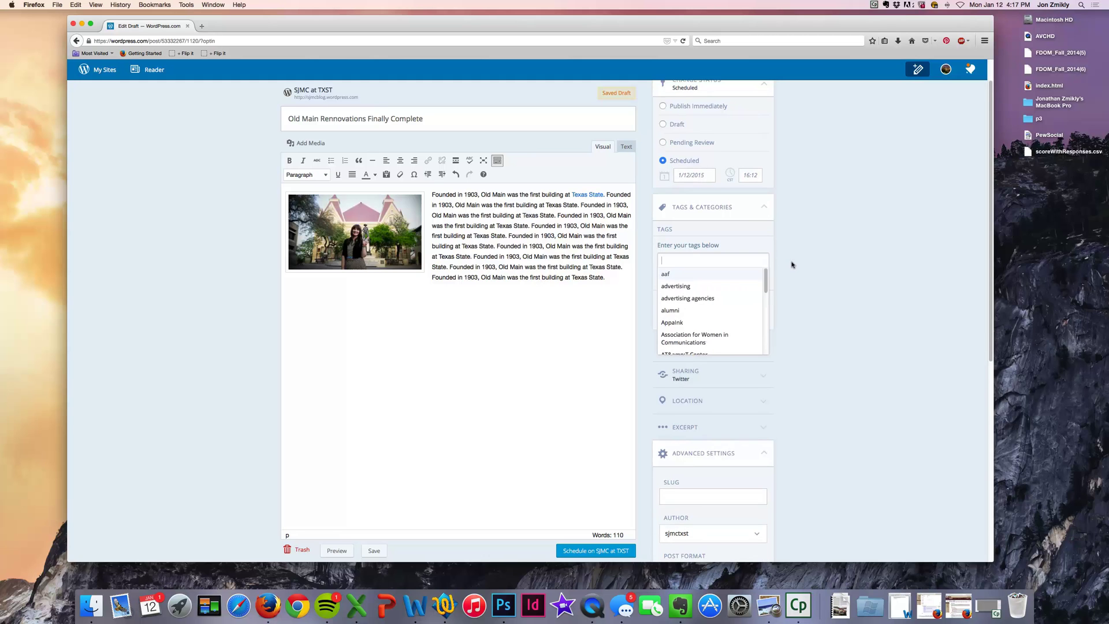
left_click(791, 264)
Step: Add the hashtags "#txst #fdom15" after the link in the post's custom Twitter sharing message
scroll(783, 270, "down", 5)
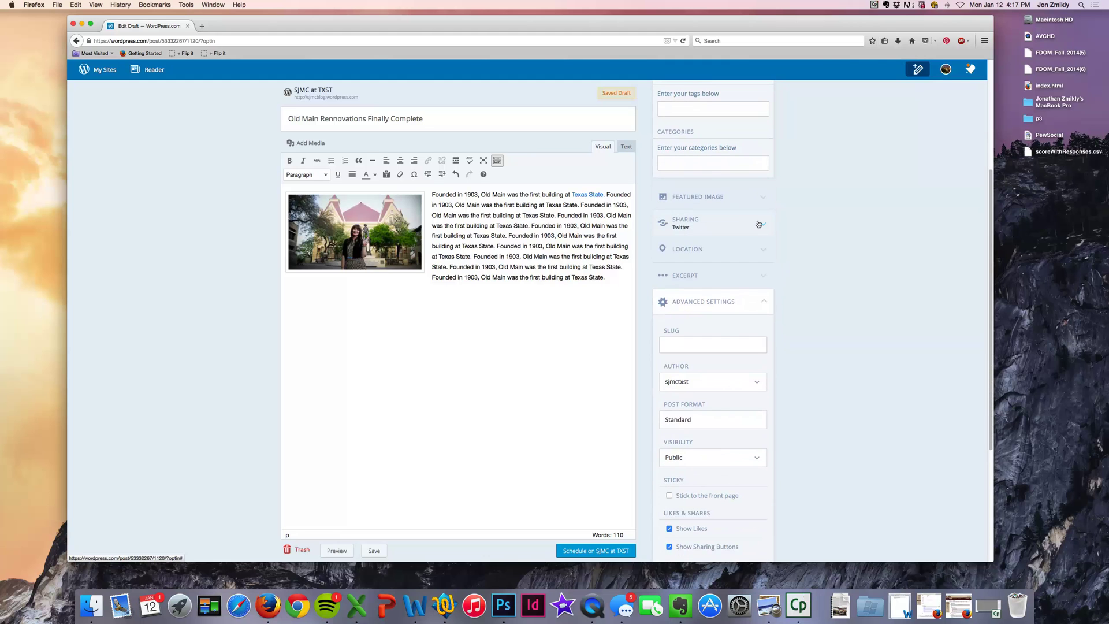
left_click(759, 224)
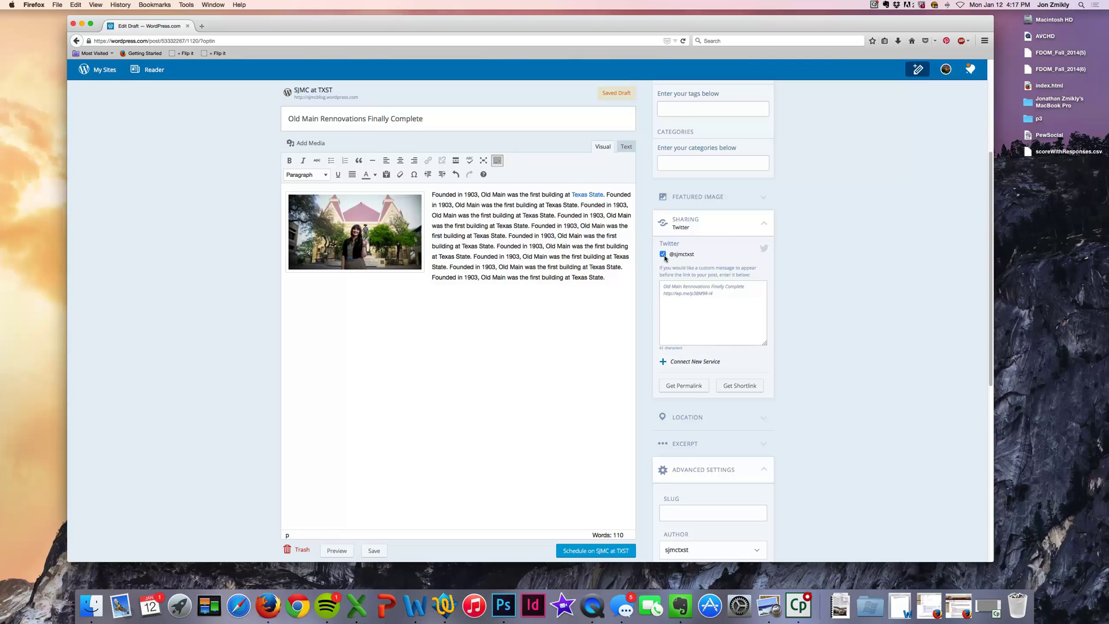
left_click(688, 286)
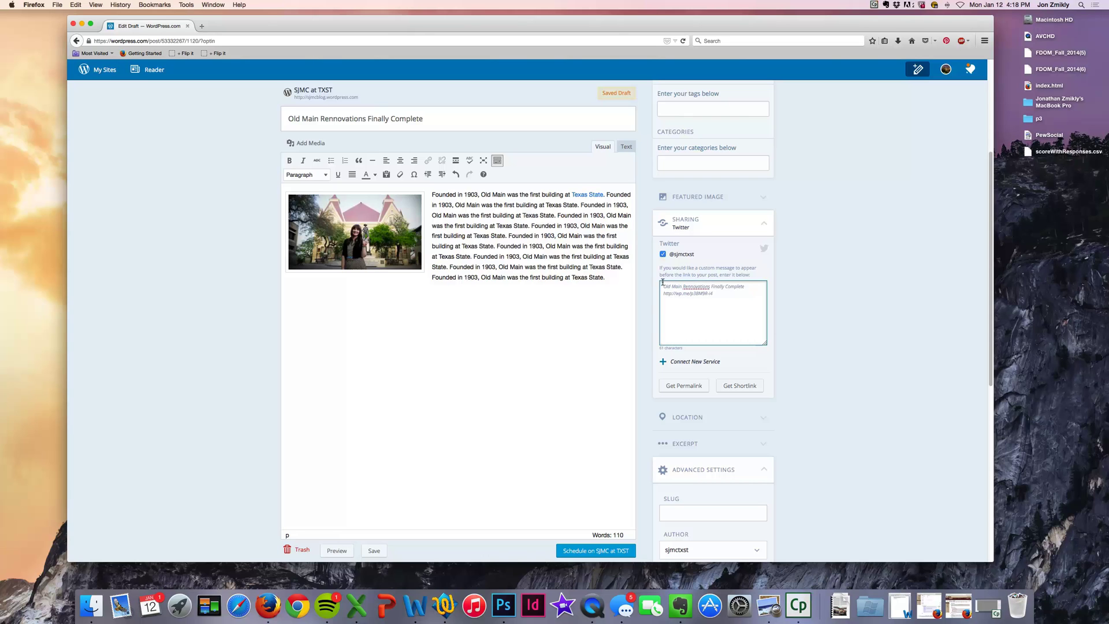
left_click_drag(663, 283, 683, 286)
left_click(681, 287)
type("#txst #fdom15")
left_click_drag(745, 293, 713, 290)
left_click(715, 294)
Step: Collapse the post's advanced, sharing, and tags and categories settings
scroll(800, 315, "down", 5)
scroll(800, 314, "down", 2)
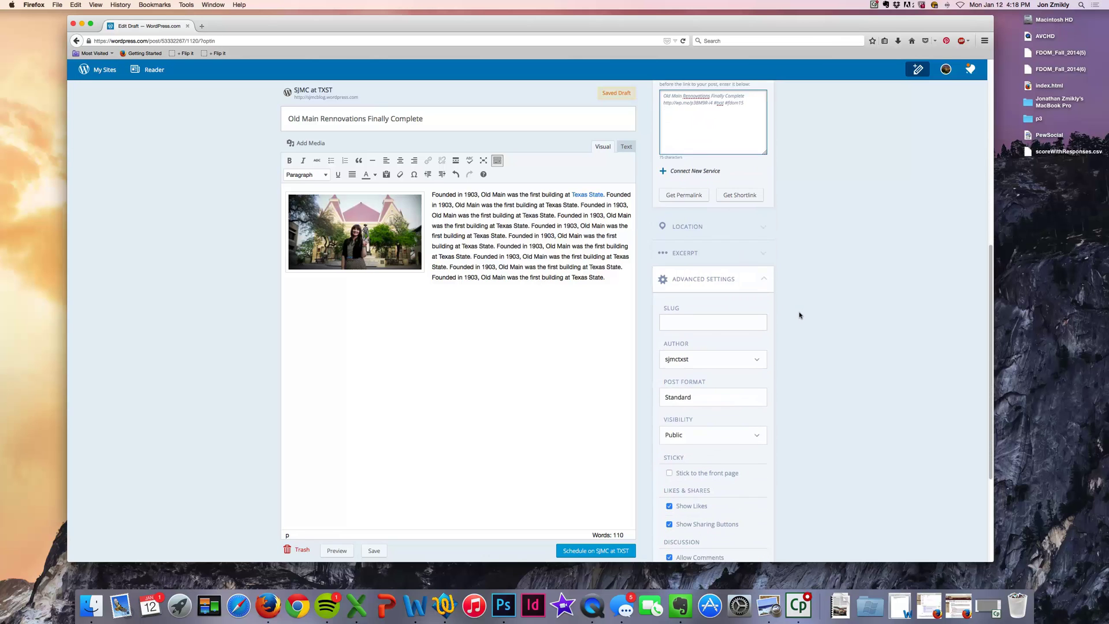
left_click(759, 275)
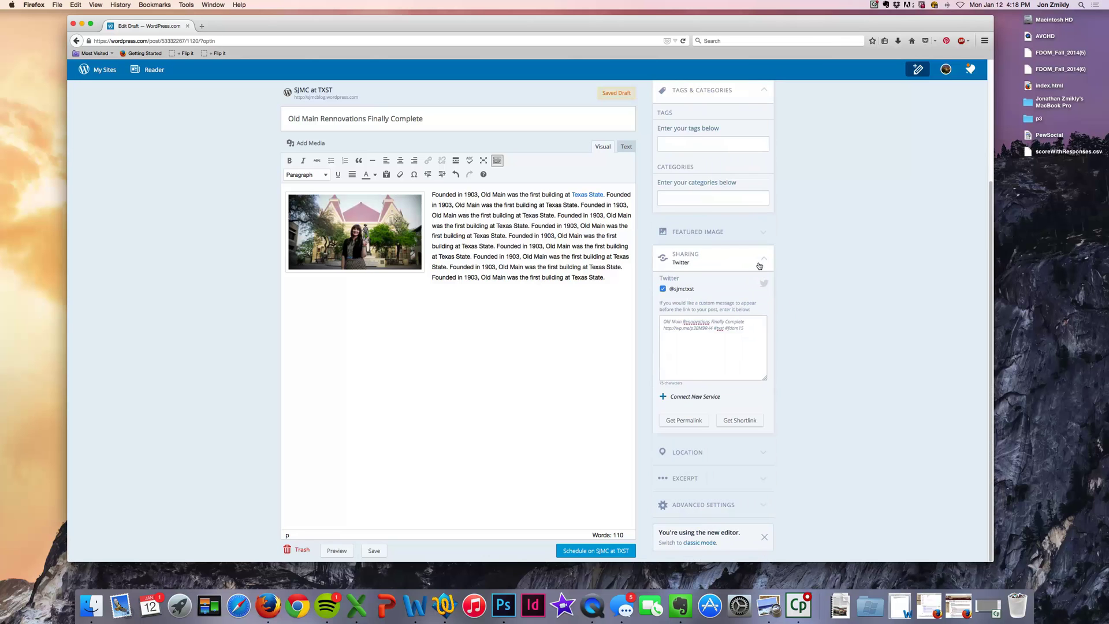
left_click(760, 256)
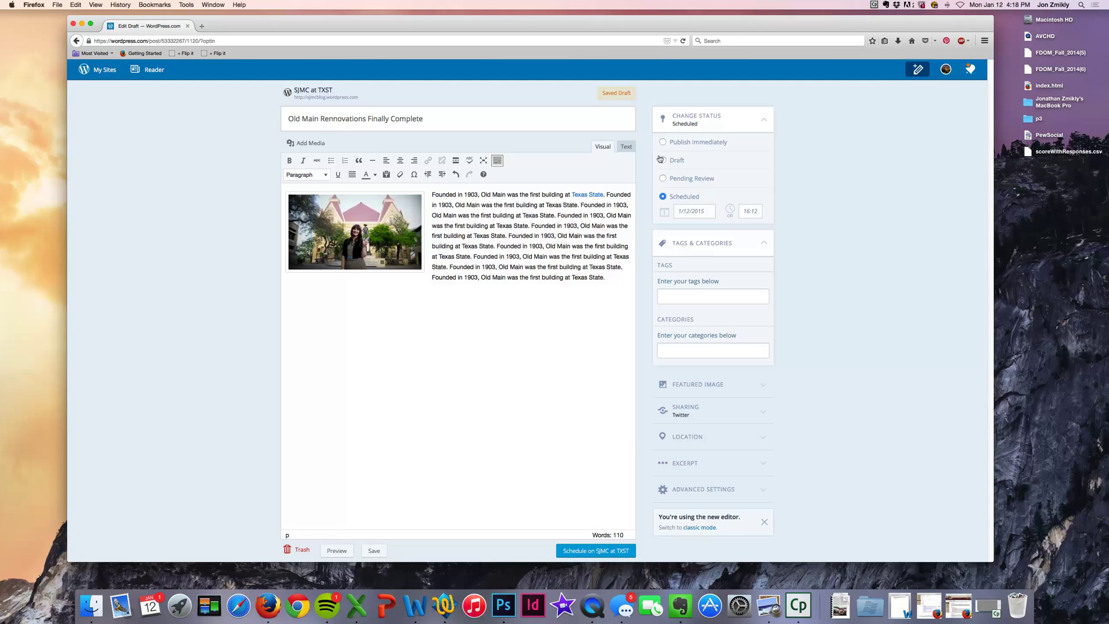
left_click(762, 241)
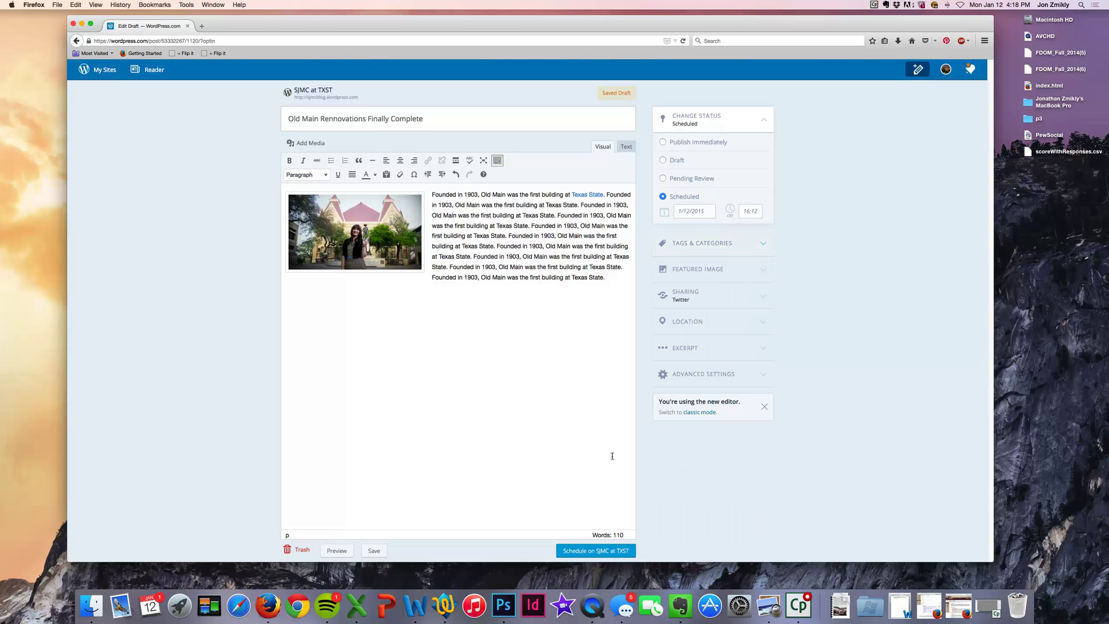